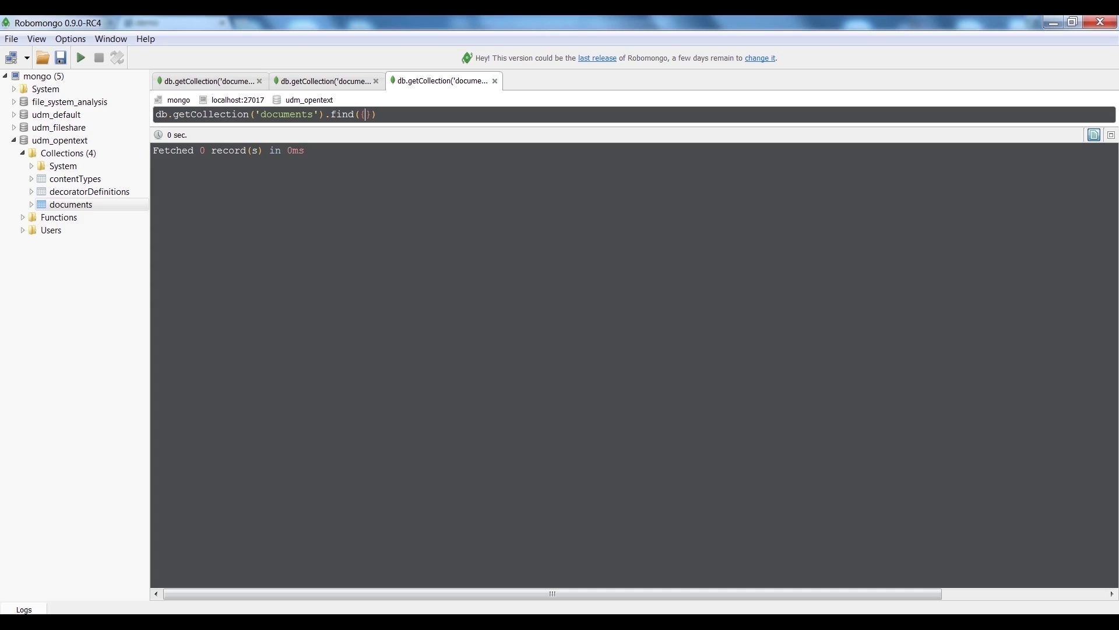
- View all records of the documents collection in the udm_opentext database and look through the list
right_click(91, 205)
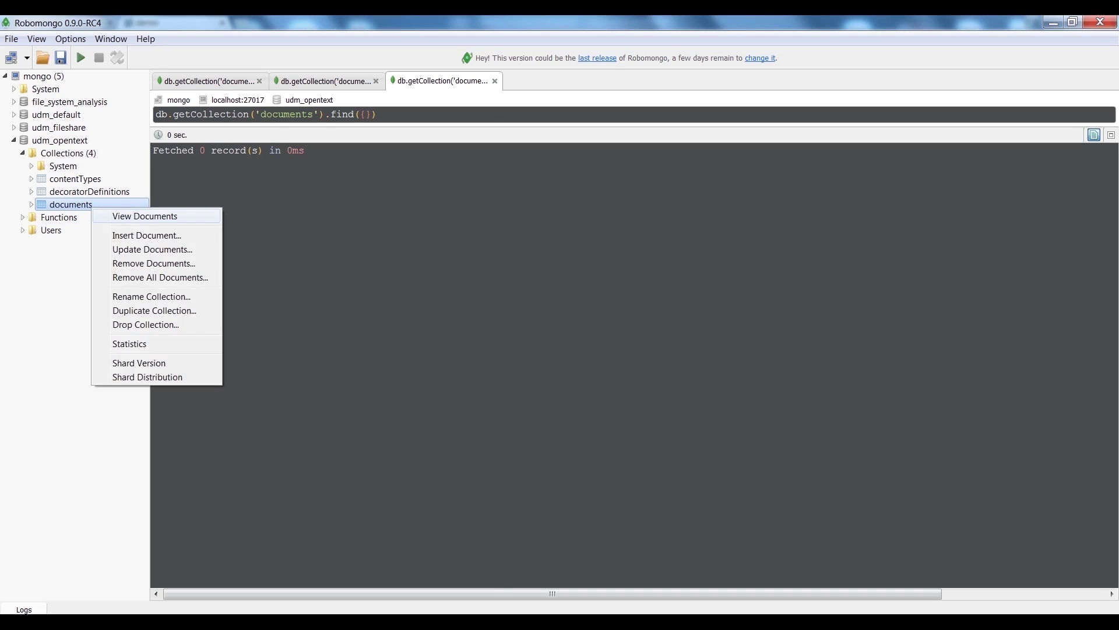
left_click(119, 215)
scroll(583, 308, "down", 6)
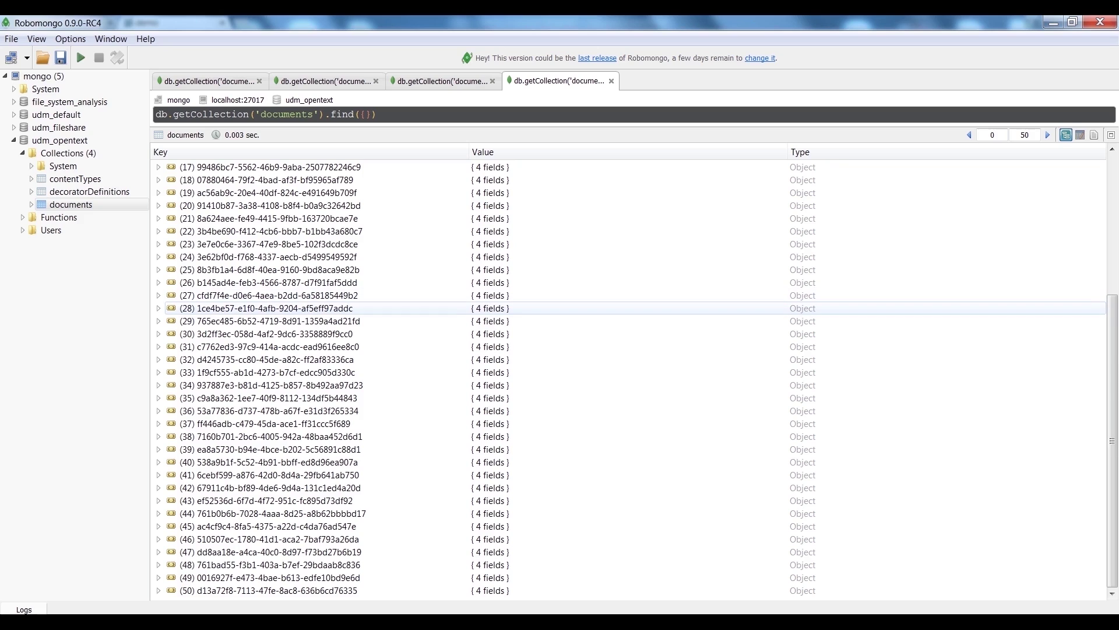
scroll(583, 315, "up", 5)
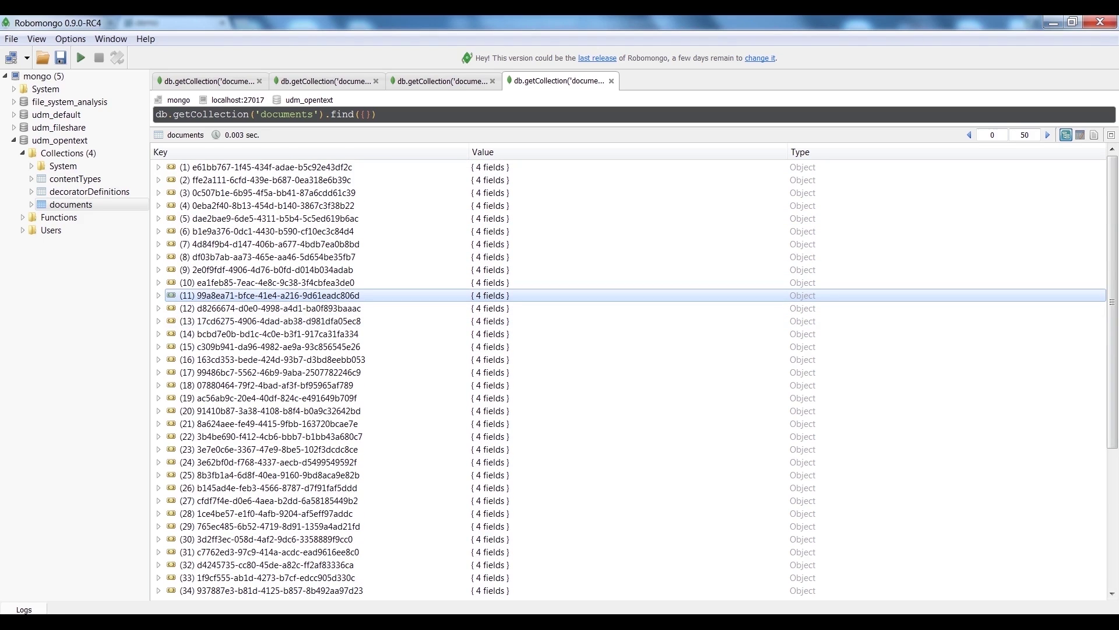
- View the records of the contentTypes and decoratorDefinitions collections
right_click(81, 179)
left_click(123, 190)
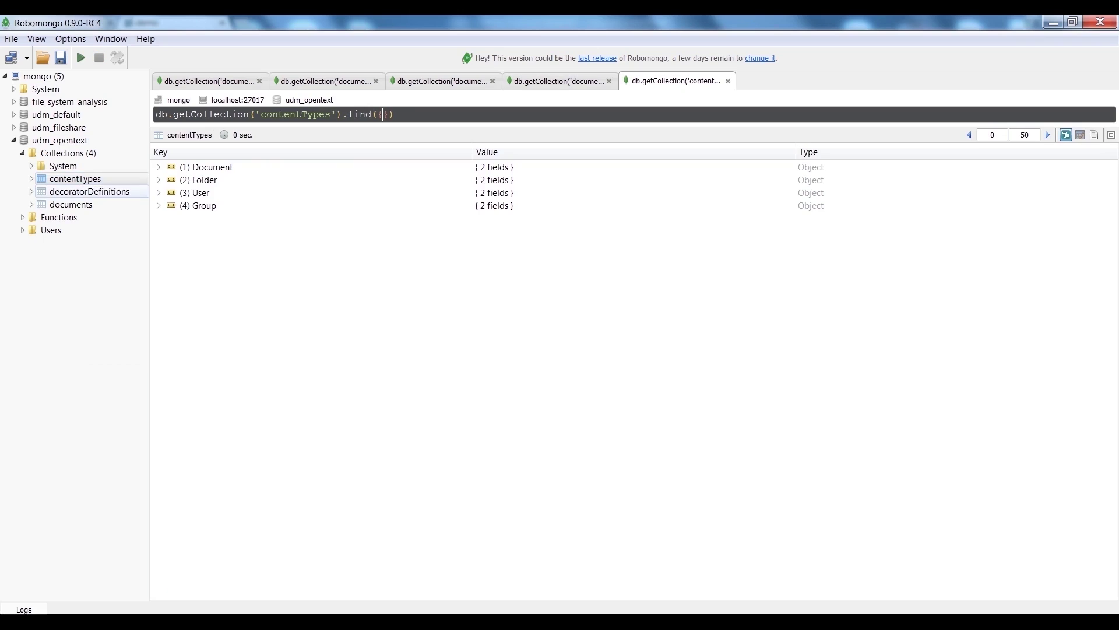
right_click(88, 191)
left_click(124, 203)
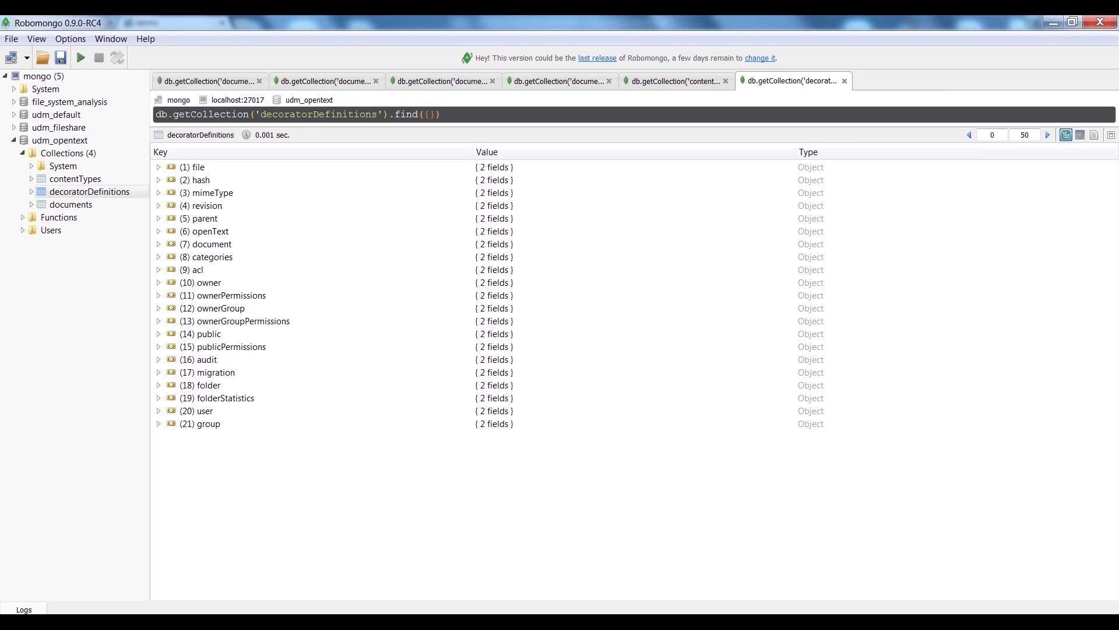
- Switch to the PowerPoint presentation and briefly present slide 6, "OpenText migration process", from that slide
key("alt+Tab")
left_click(119, 228)
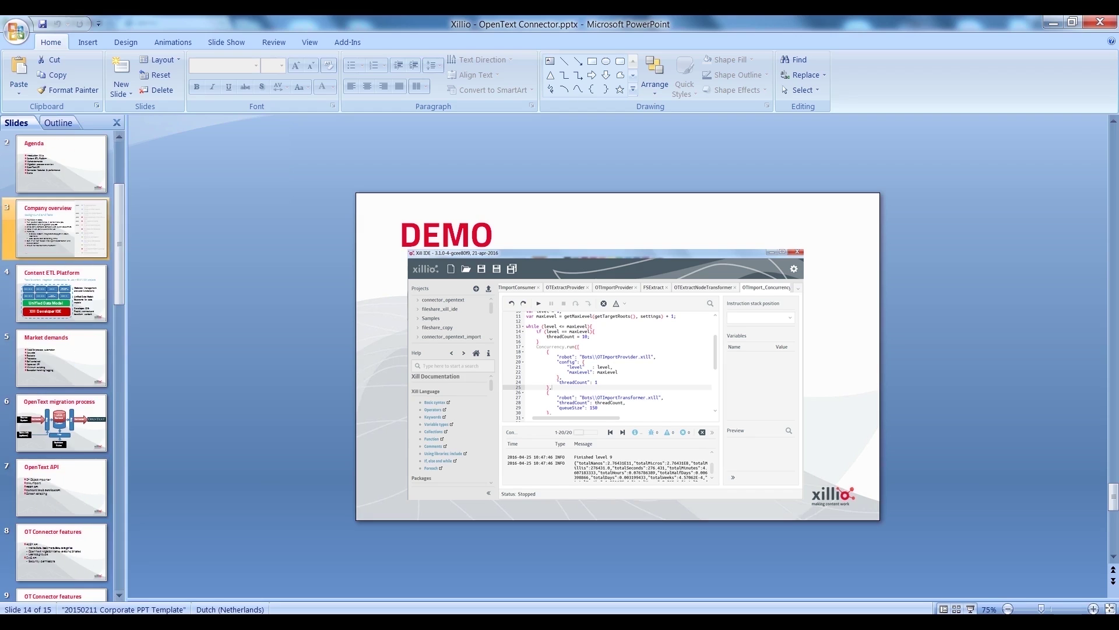
left_click(61, 423)
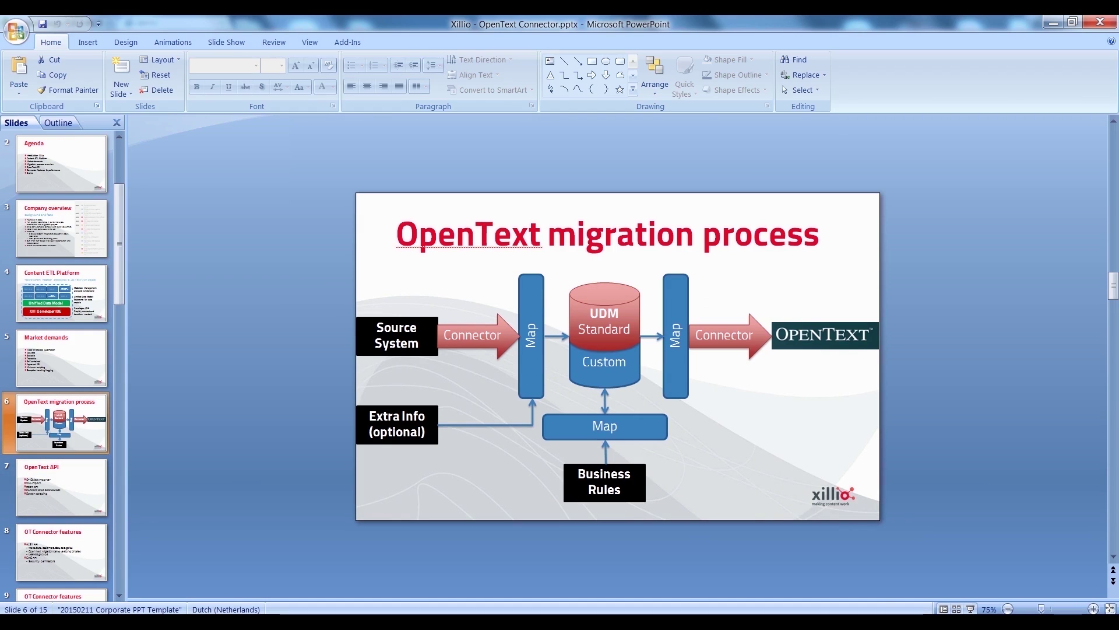
key("shift+F5")
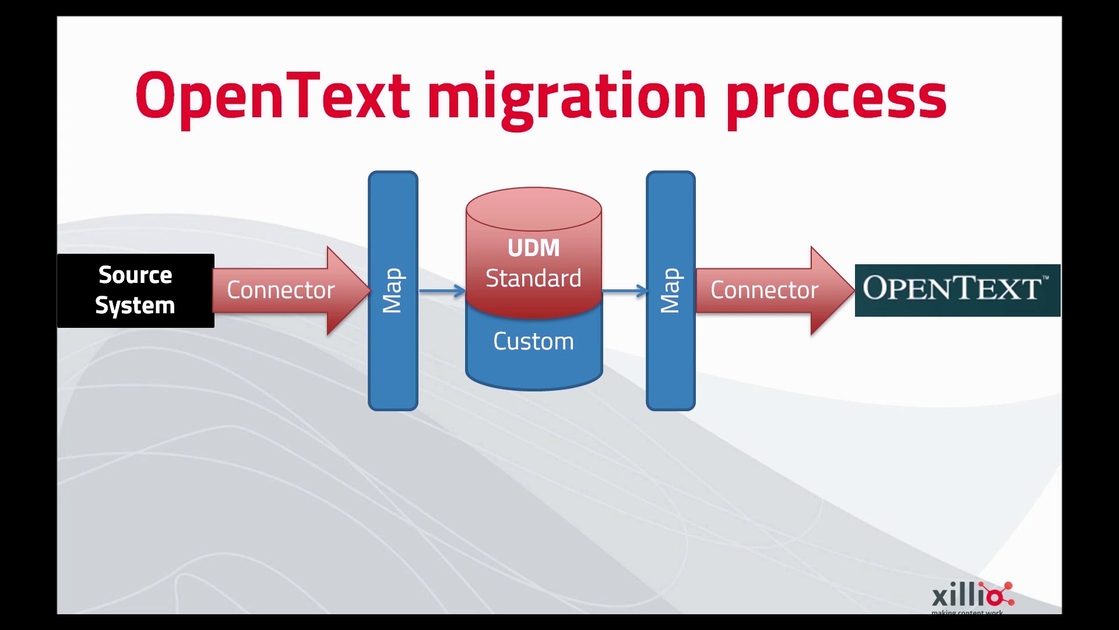
key("Escape")
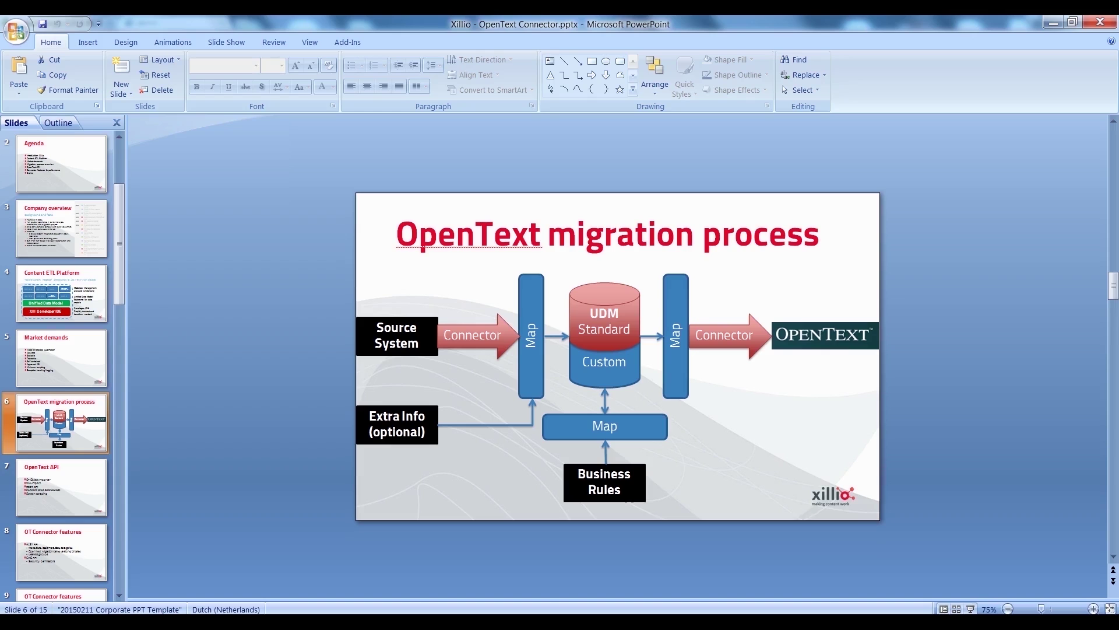
- Switch back to Robomongo, recursively expand the file decorator definition and inspect its name, size and extension fields
key("alt+Tab")
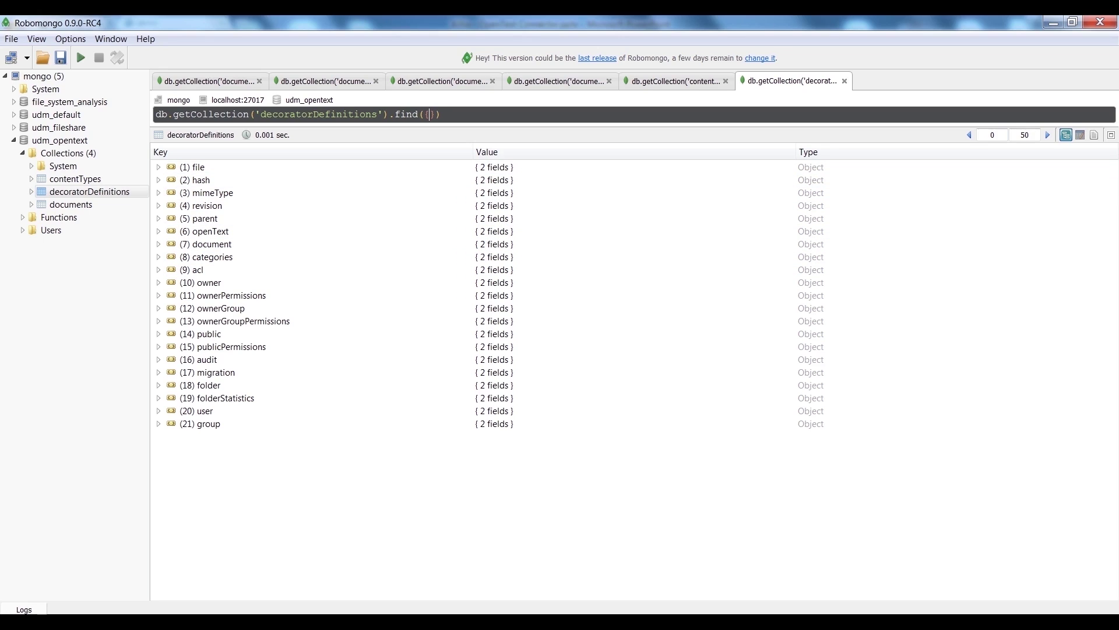
right_click(197, 167)
left_click(228, 175)
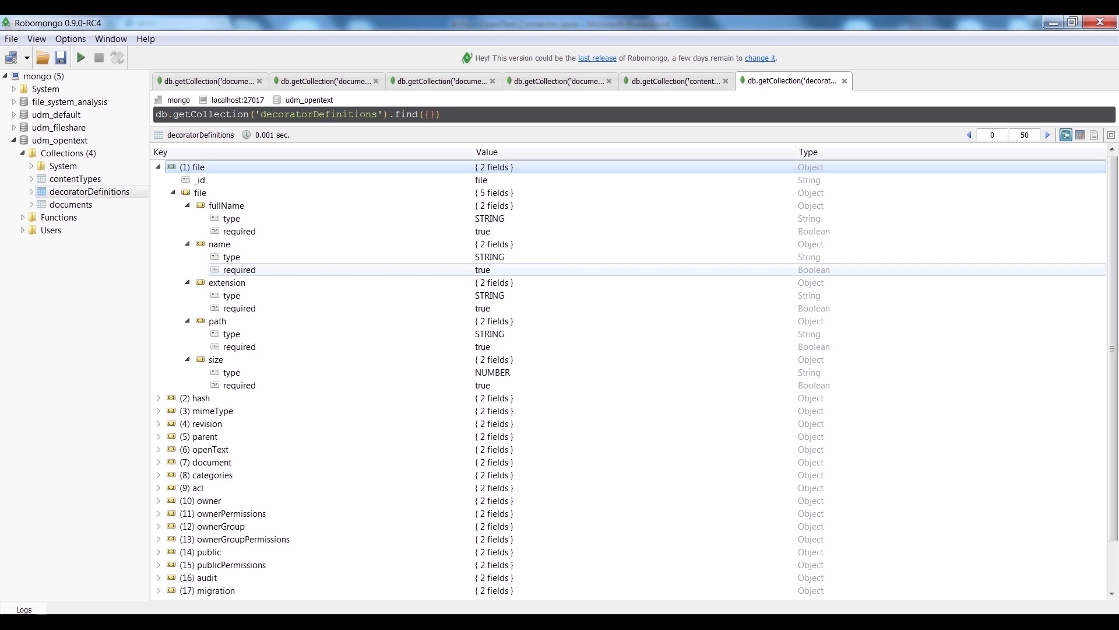
left_click(219, 245)
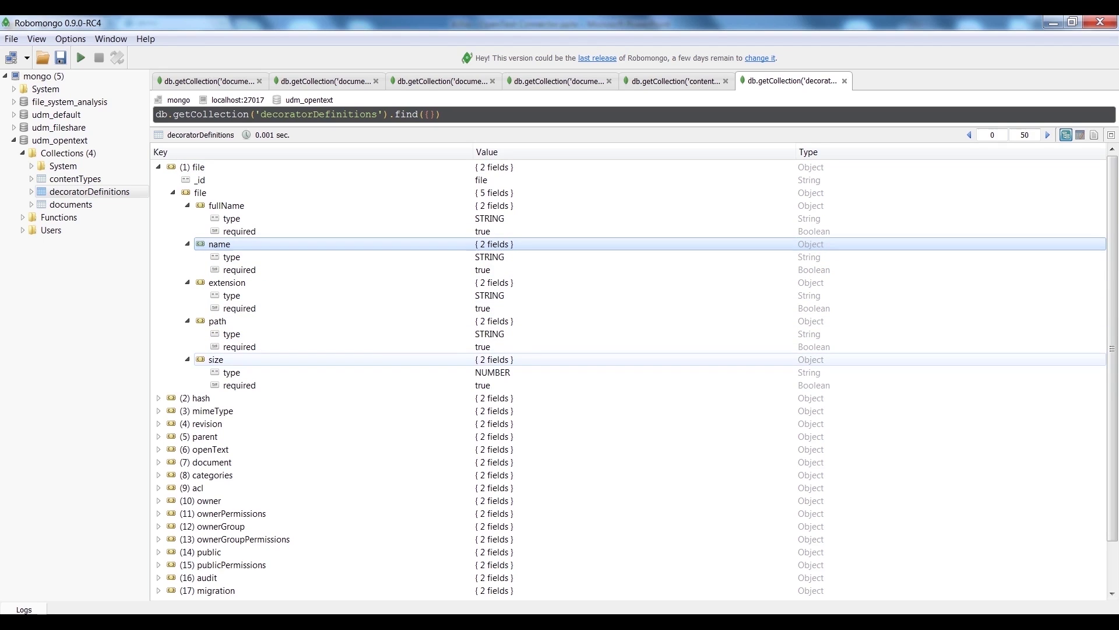
left_click(216, 359)
left_click(226, 283)
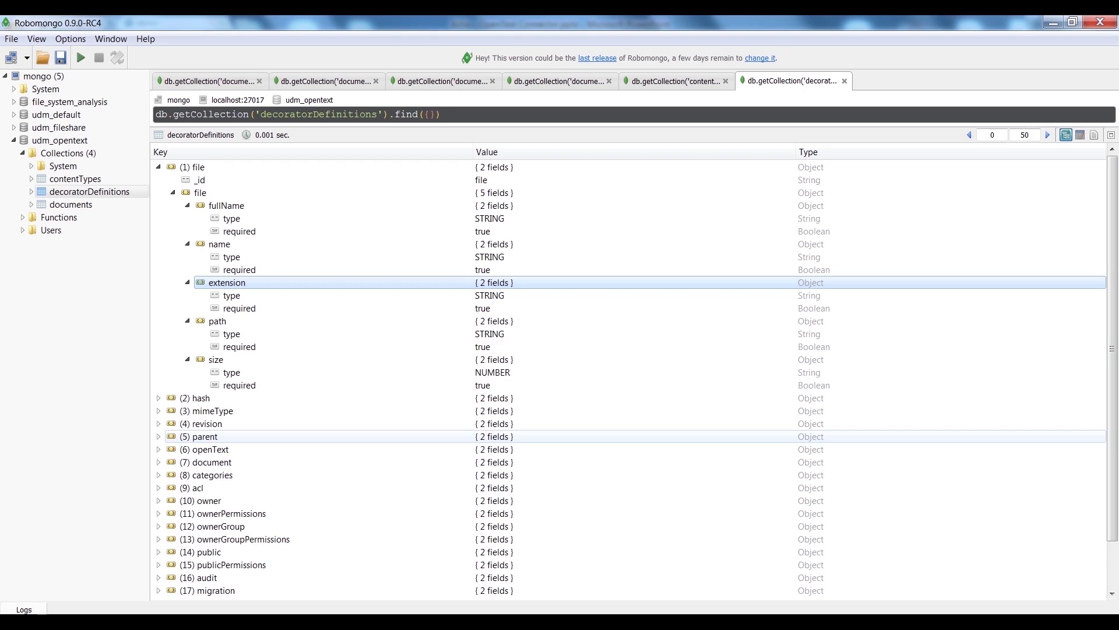
- Expand the parent and revision decorator definitions down to their individual fields
left_click(158, 436)
left_click(173, 462)
scroll(192, 475, "down", 2)
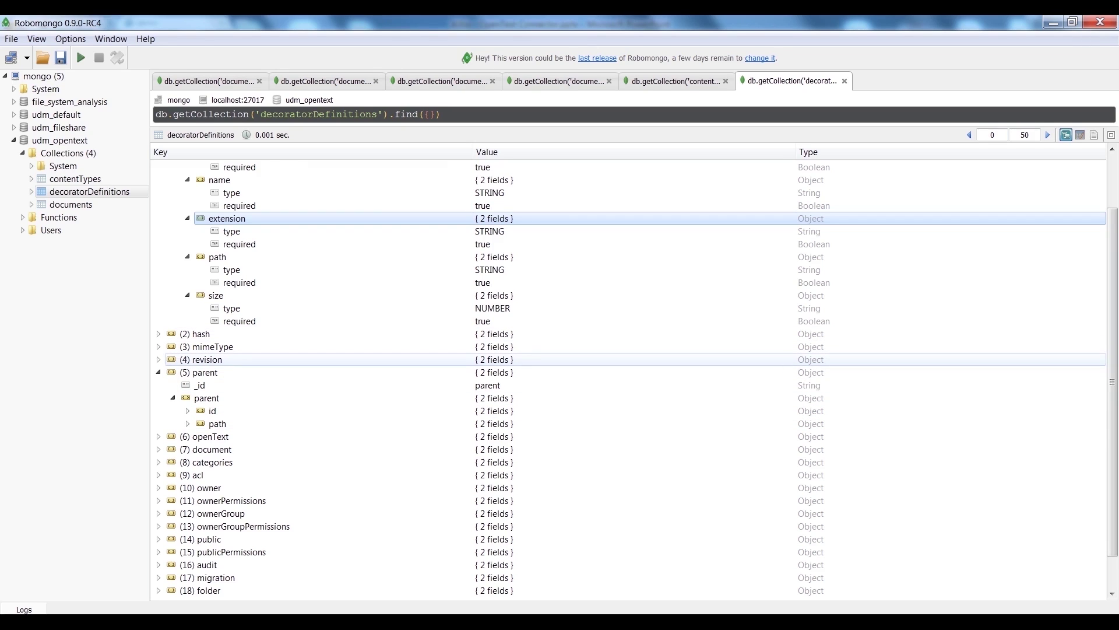
left_click(158, 359)
left_click(172, 384)
left_click(226, 410)
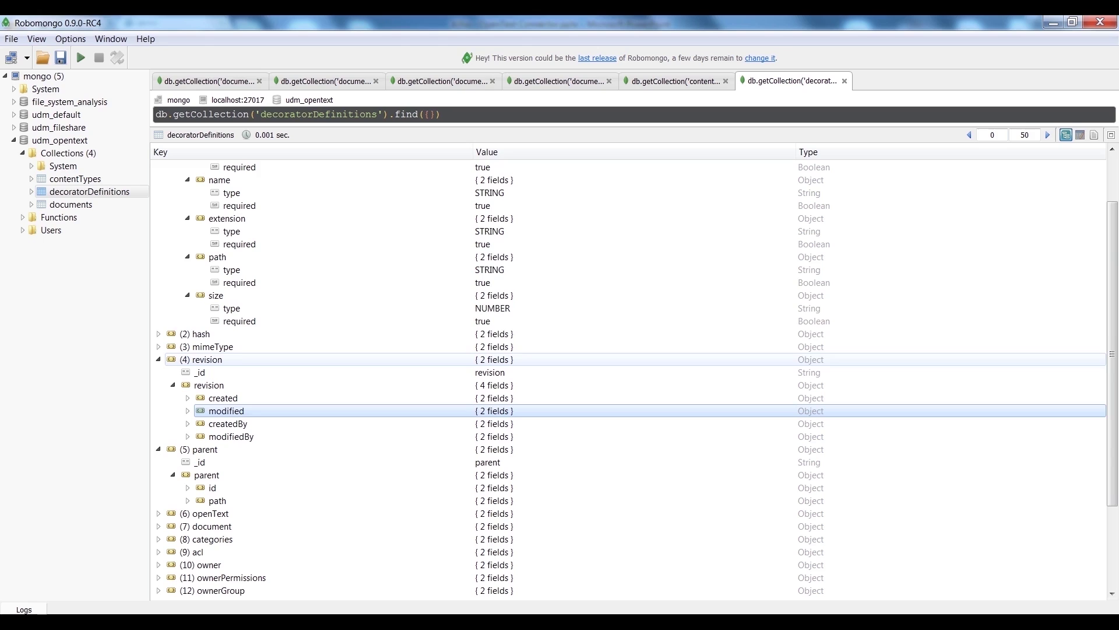
- View the documents collection in a new query and recursively expand its tenth record
right_click(81, 206)
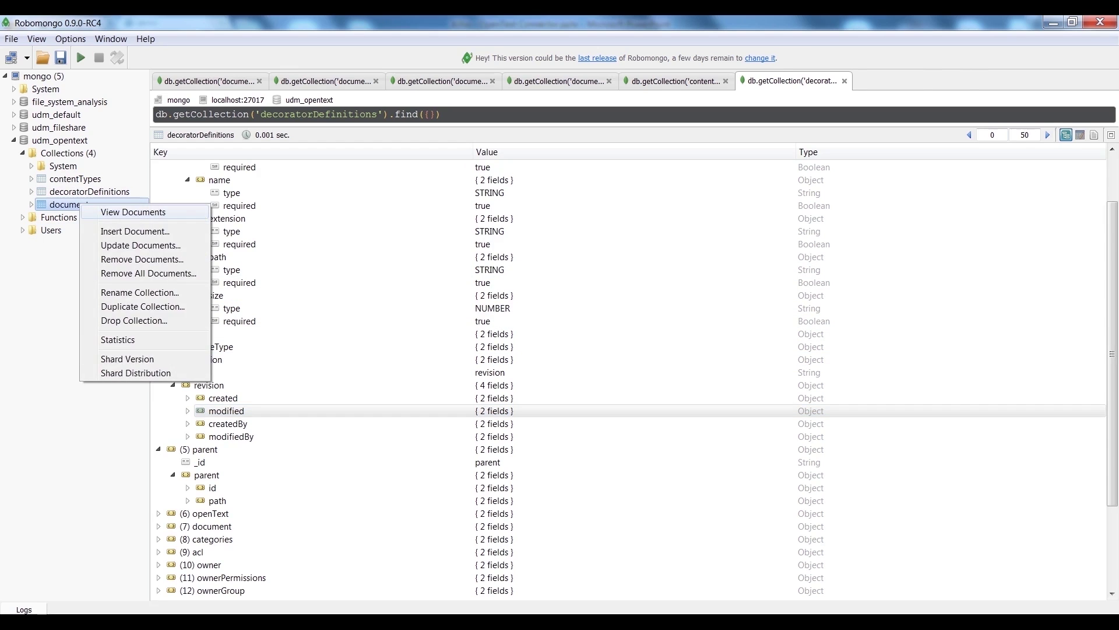
left_click(133, 212)
right_click(301, 283)
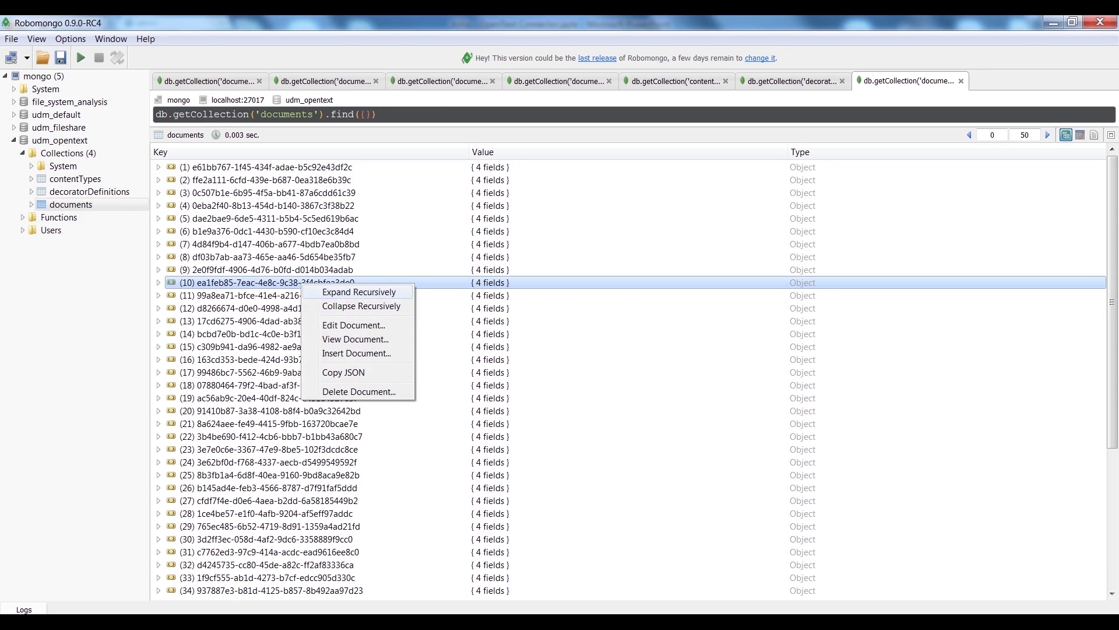
left_click(359, 292)
- Inspect the size, path and name fields of the expanded record's current file section
scroll(358, 350, "down", 4)
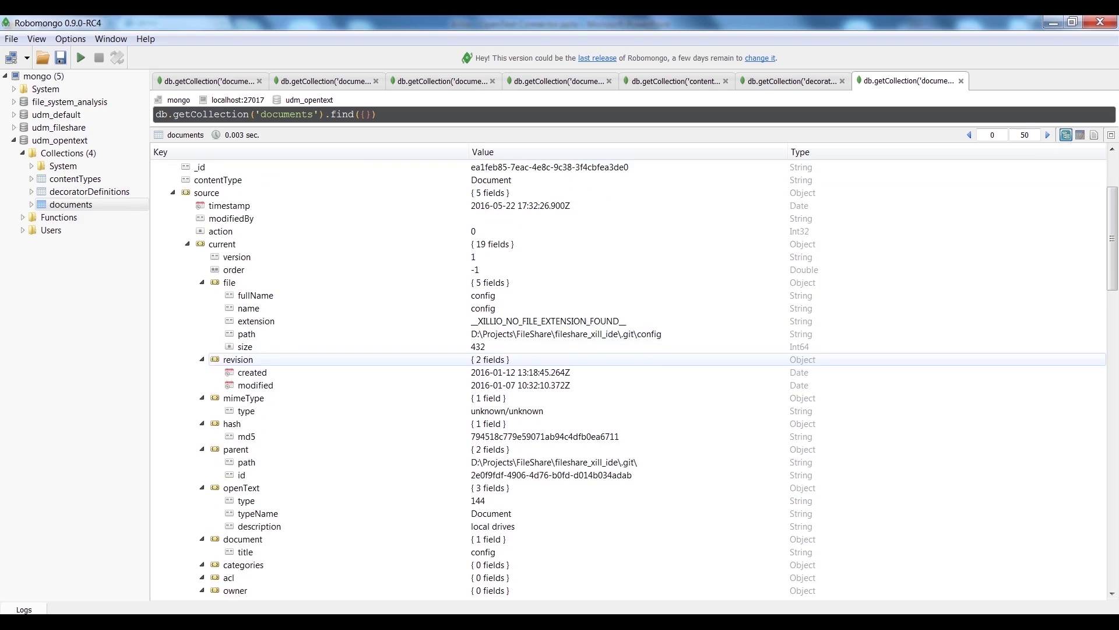
scroll(358, 359, "down", 1)
left_click(359, 321)
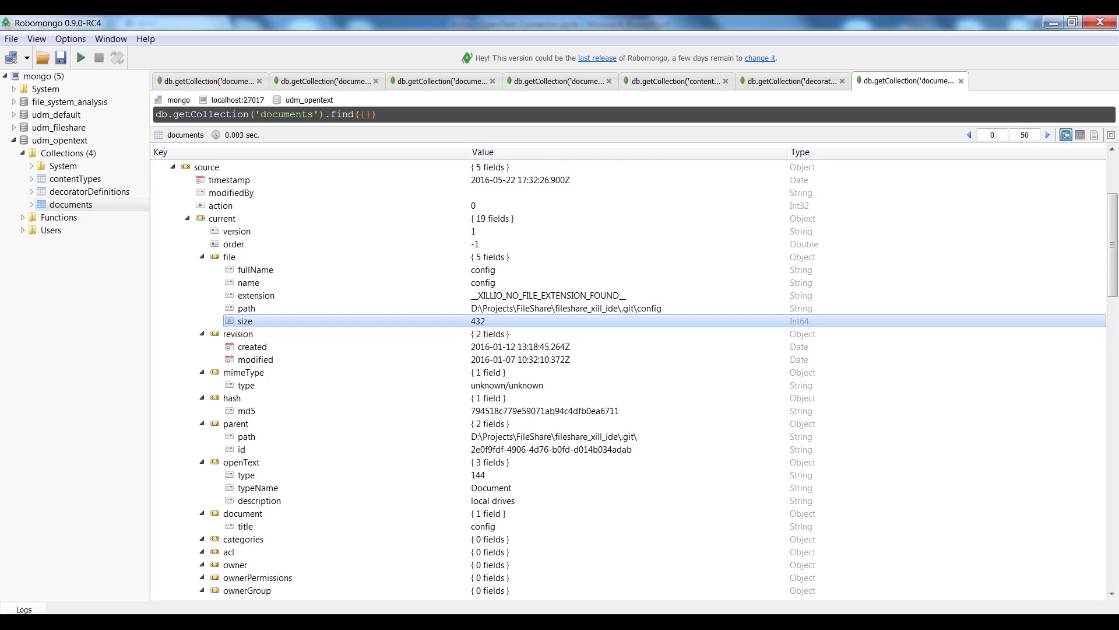
left_click(359, 308)
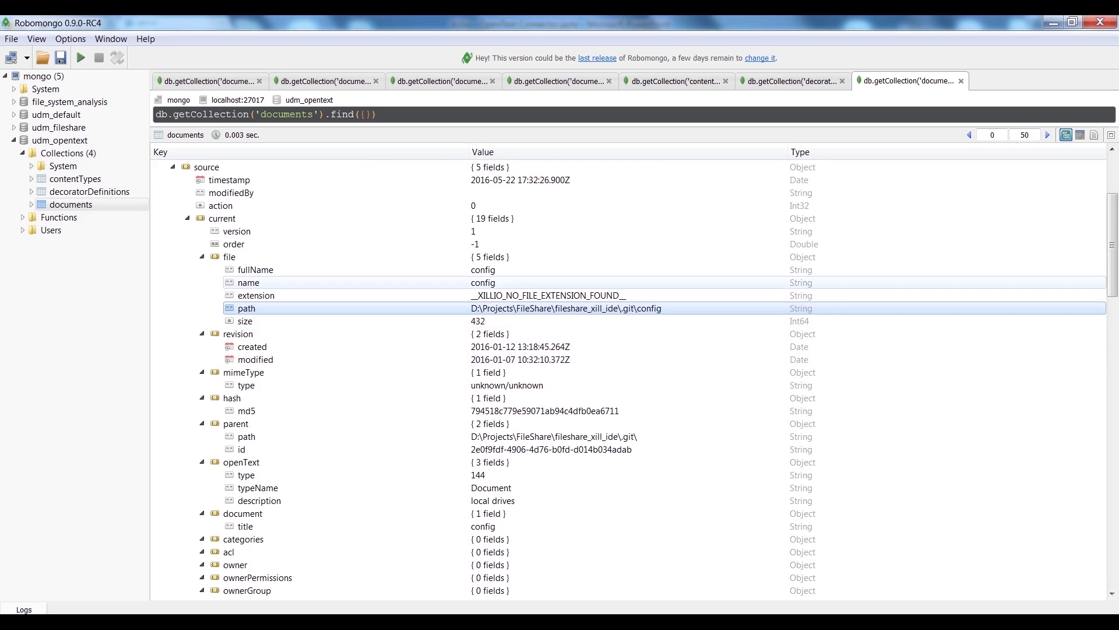
left_click(359, 282)
- Inspect the expanded record's parent path and id, as well as its md5 hash
scroll(358, 333, "down", 2)
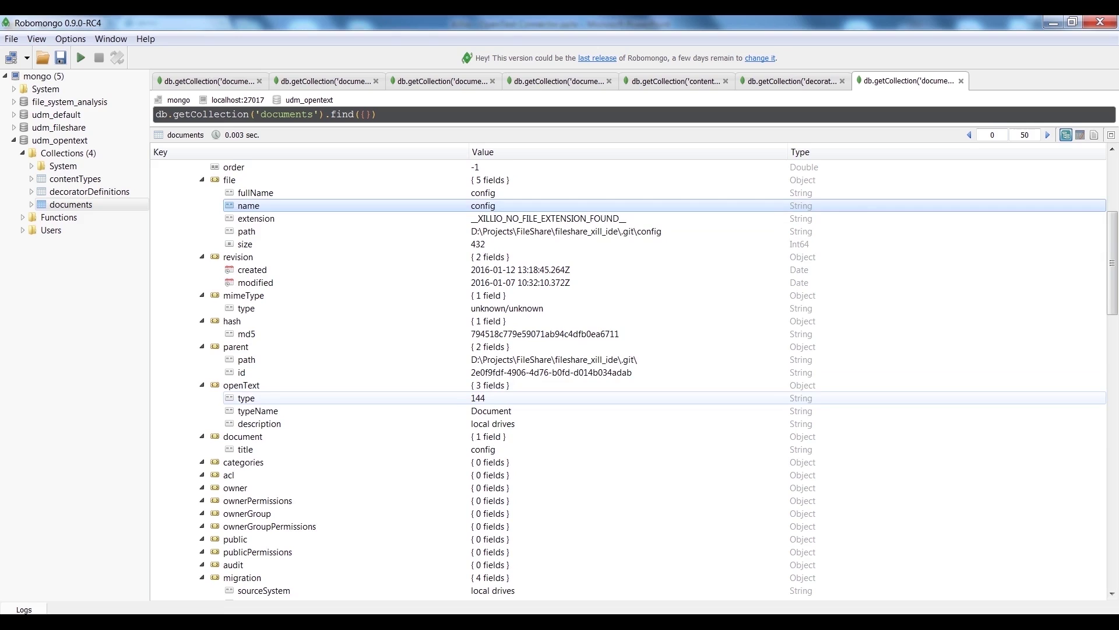
left_click(359, 346)
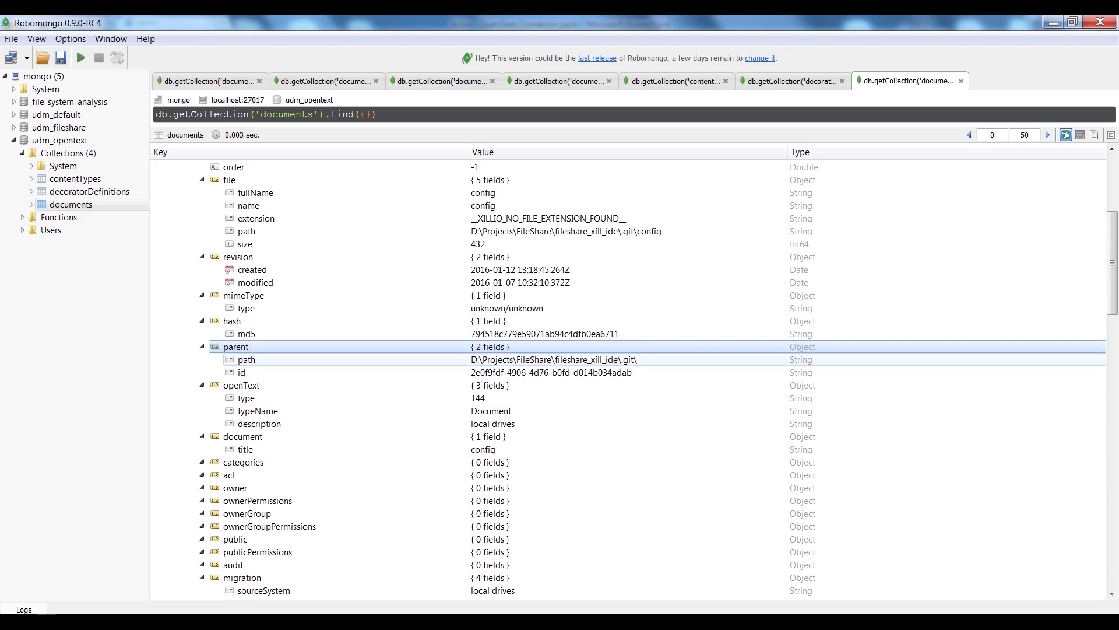
left_click(358, 360)
left_click(359, 373)
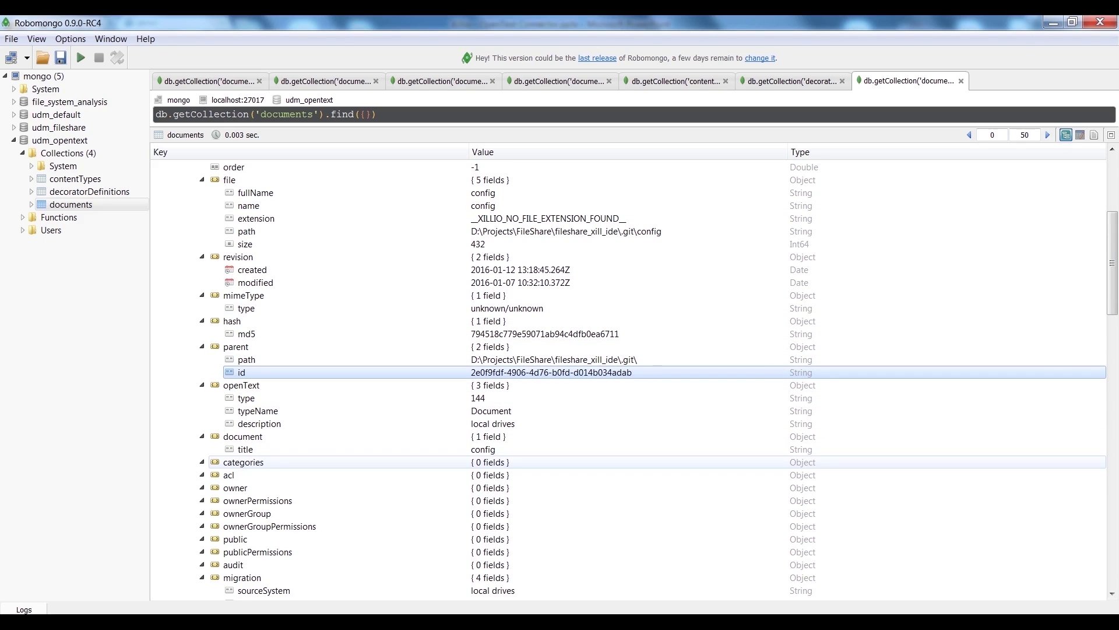
scroll(359, 463, "down", 1)
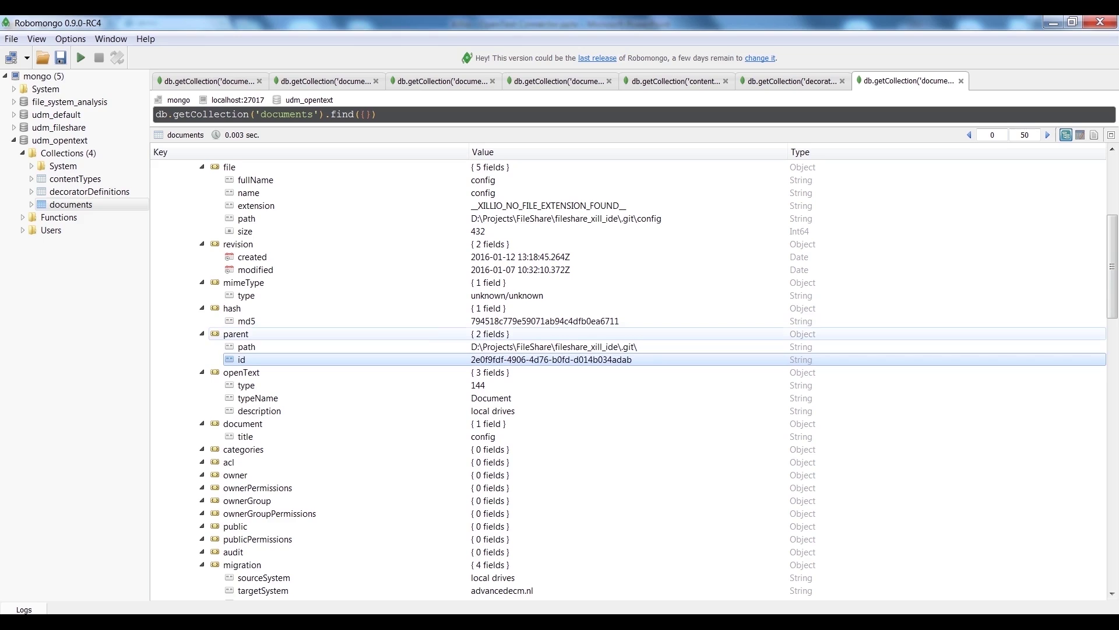
left_click(358, 321)
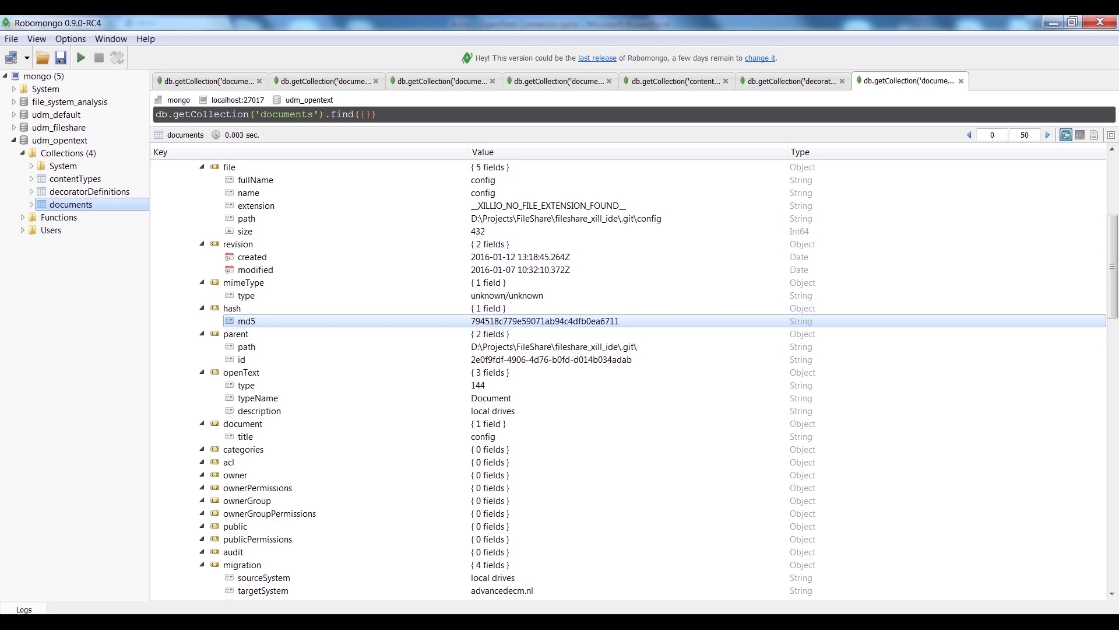
- Open a new query on the documents collection and run it filtered on 'source.current.file.name':'brent'
right_click(93, 205)
left_click(126, 213)
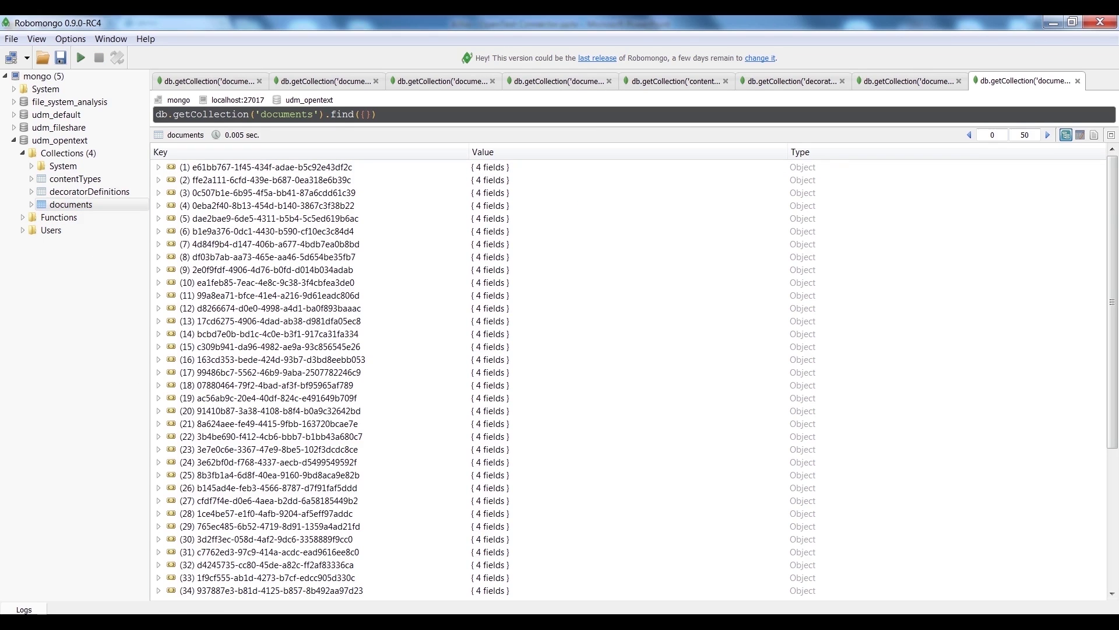
type("').find({'source.current.")
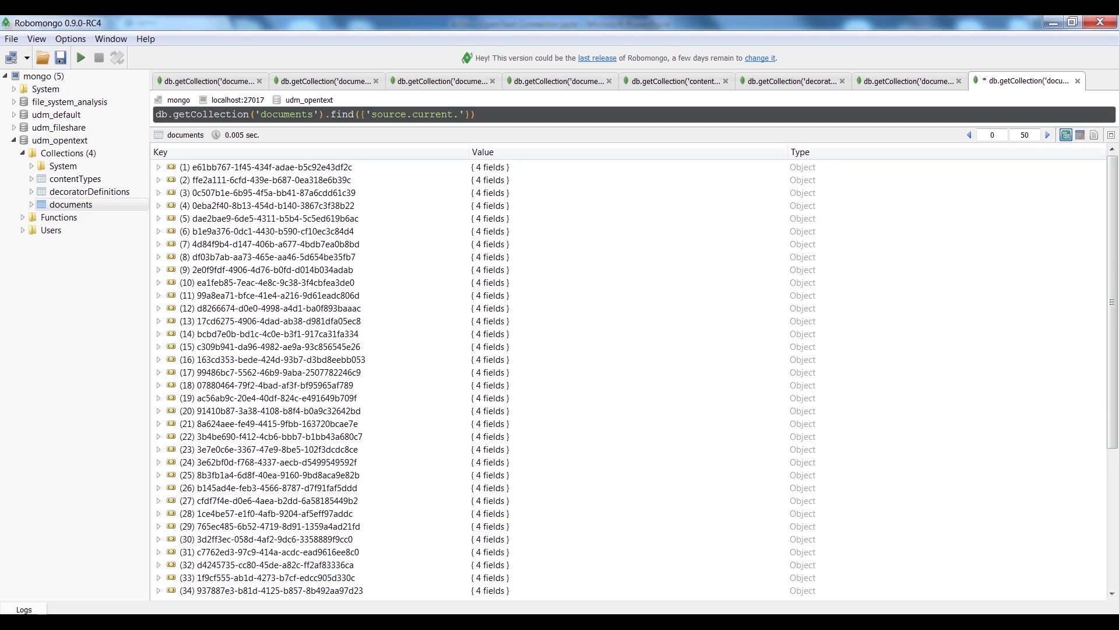
type("file.nba")
key("BackSpace")
type("me':'bte")
key("BackSpace")
key("BackSpace")
type("rent")
left_click(81, 57)
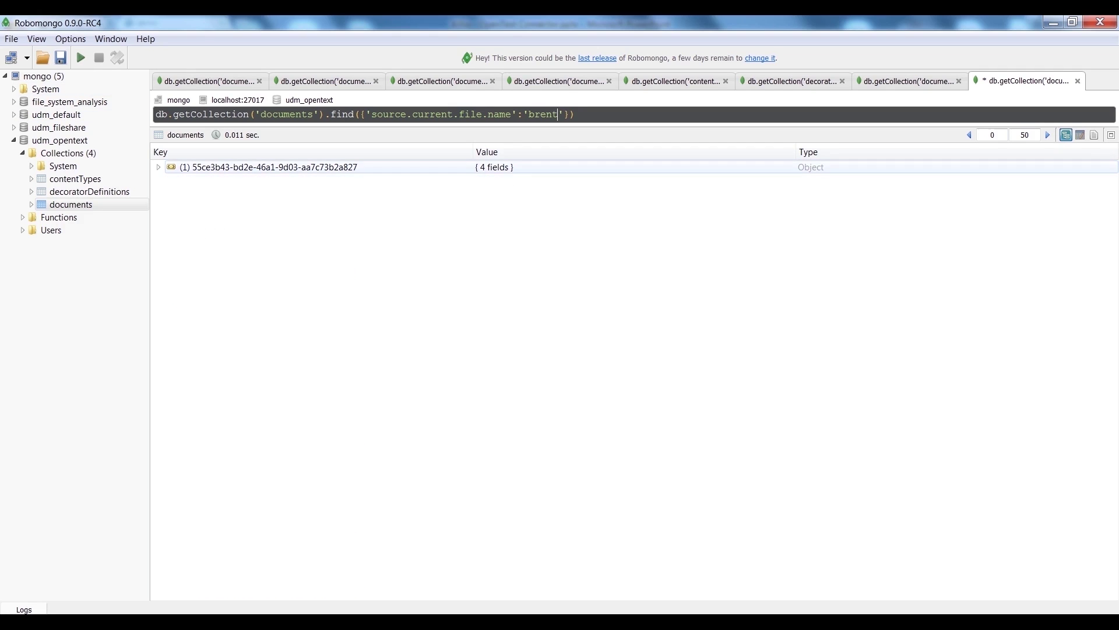
- Recursively expand the found document and examine its permissions, category metadata and audit events
right_click(270, 170)
left_click(327, 177)
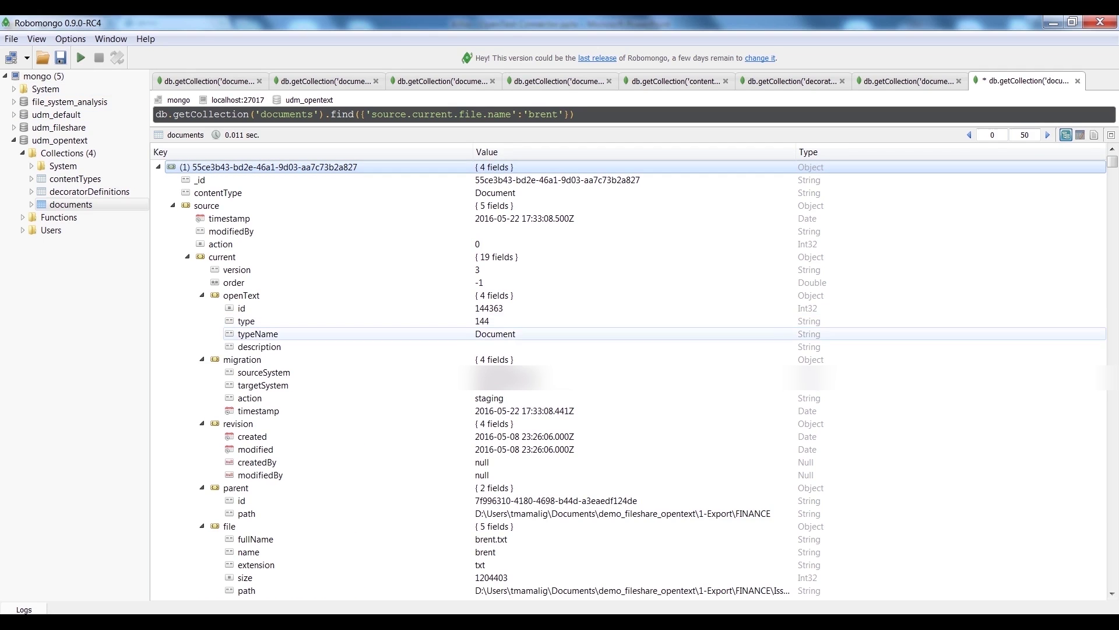
scroll(628, 373, "down", 15)
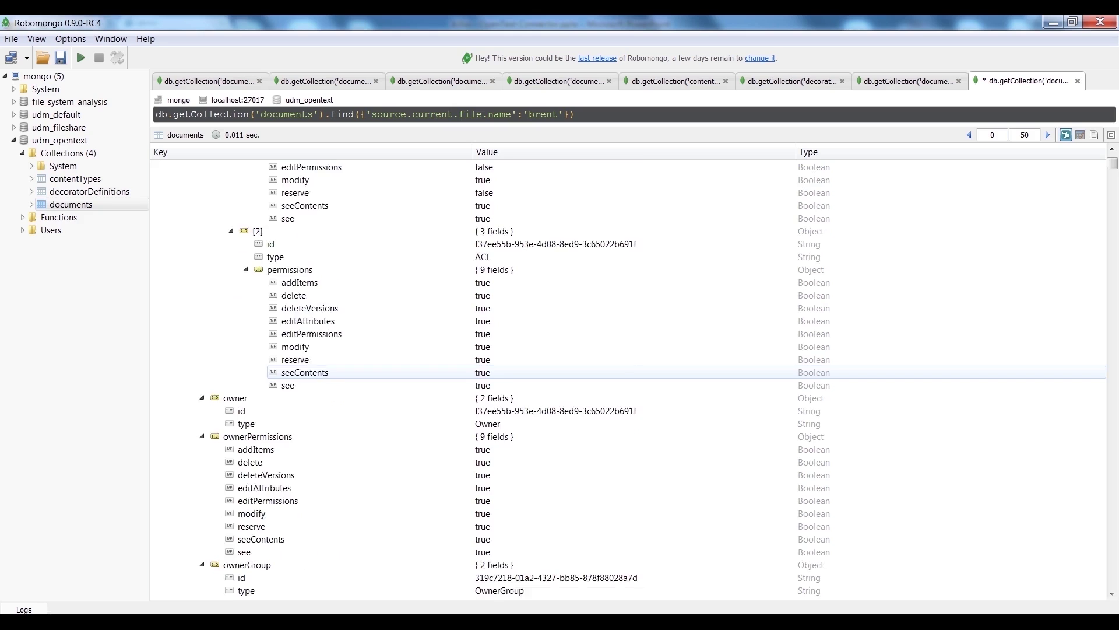
scroll(628, 373, "down", 15)
scroll(628, 373, "up", 6)
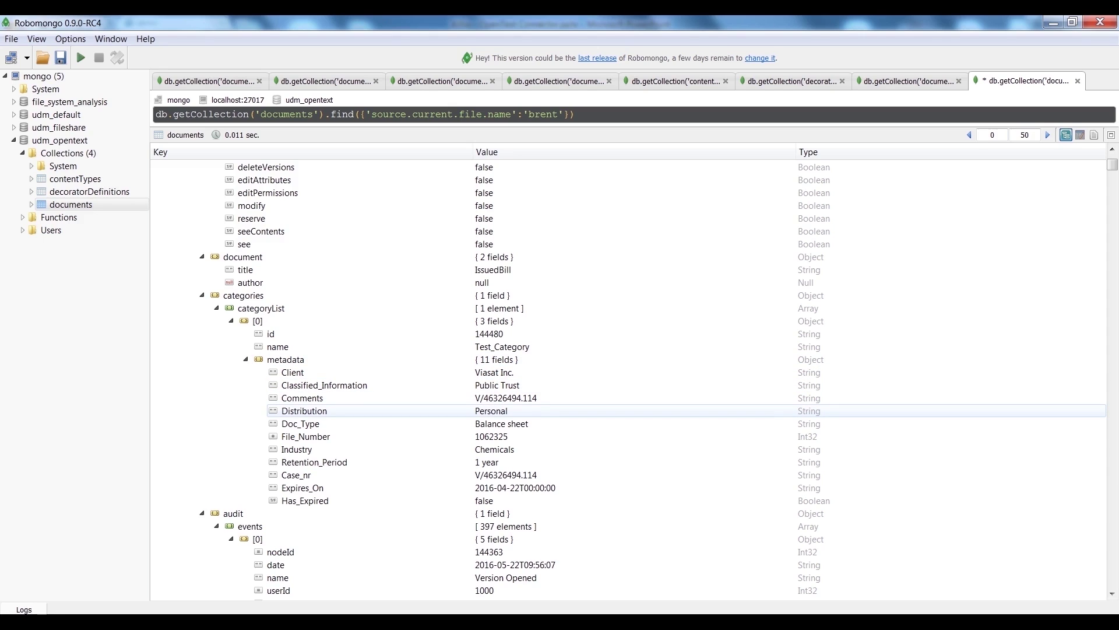
scroll(303, 408, "down", 1)
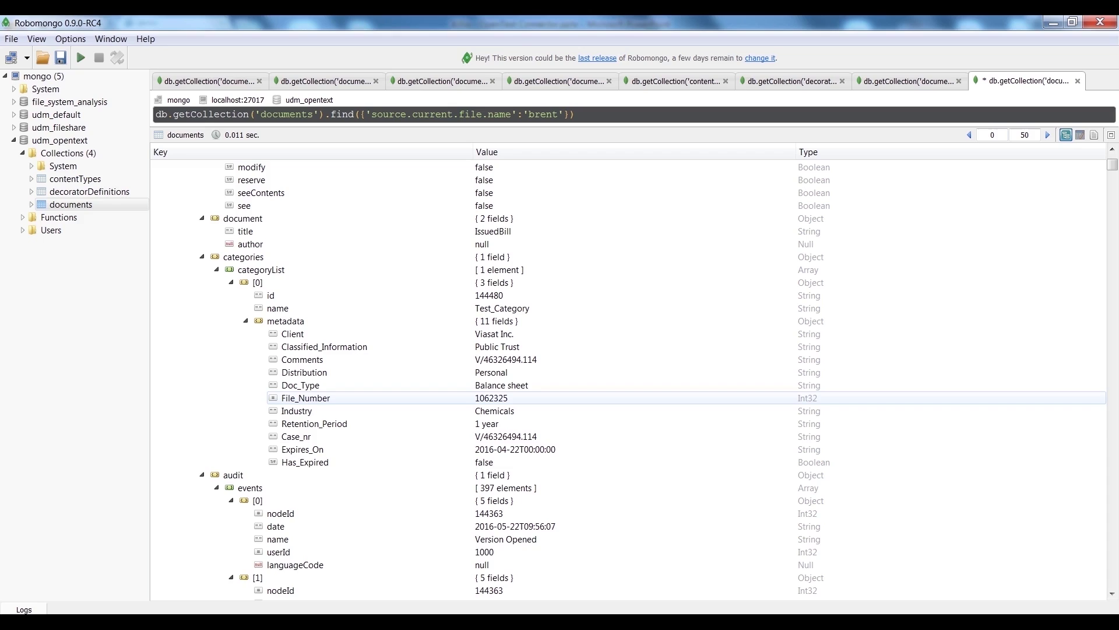
- Switch to Xill IDE, open the OTImport.xill robot from the Bots folder and run it
key("alt+Tab")
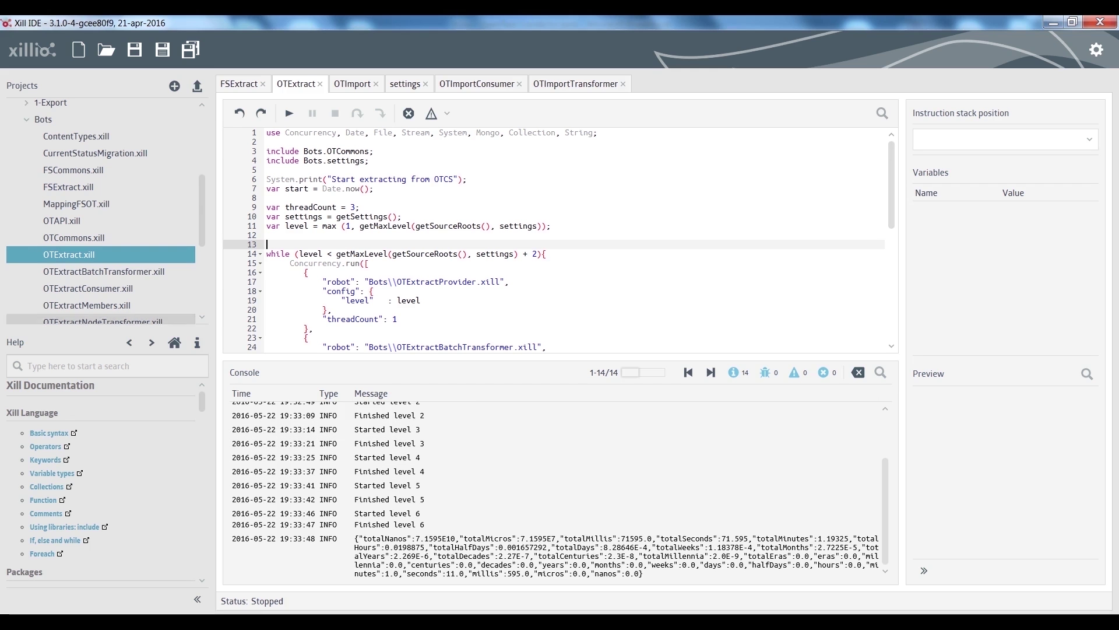
scroll(81, 269, "down", 3)
double_click(76, 267)
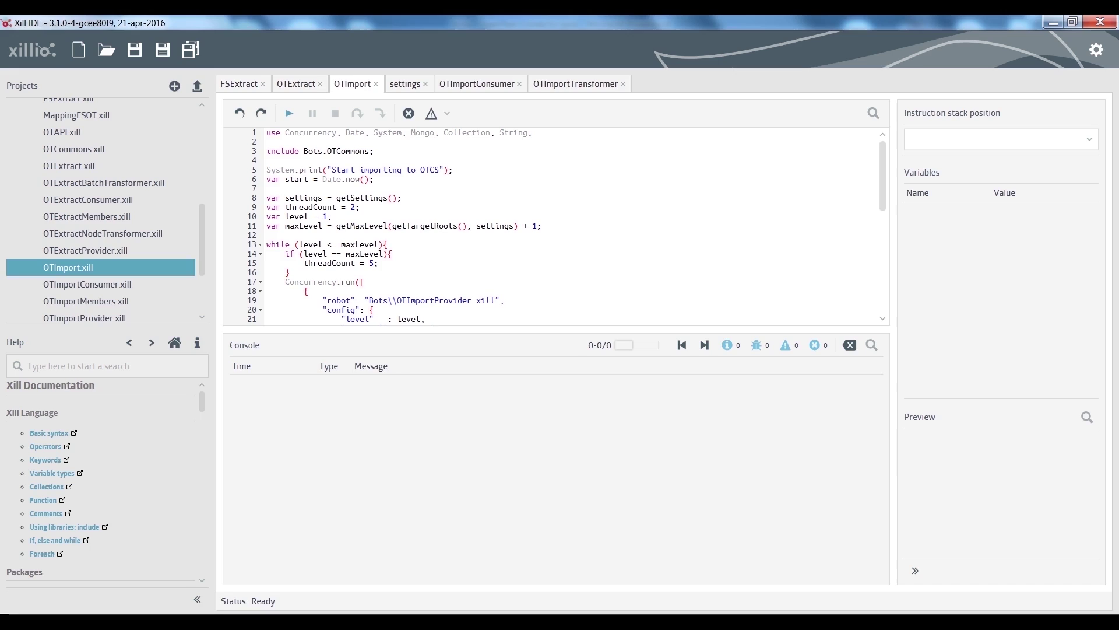
left_click(289, 114)
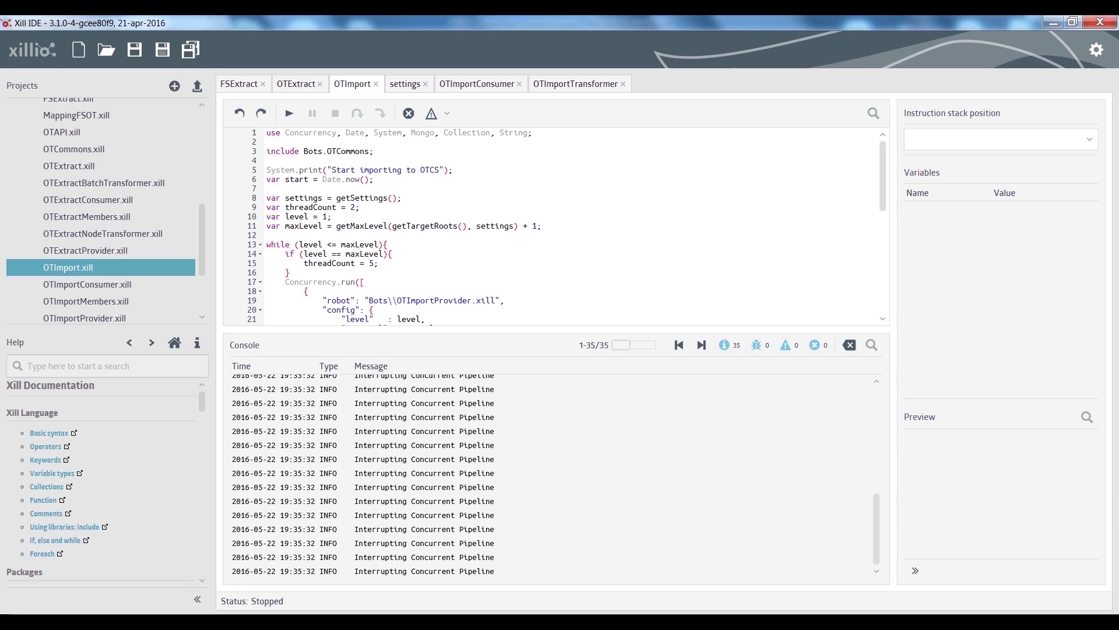
- Run the OTImport robot and open settings.xill from the Bots folder
key("F6")
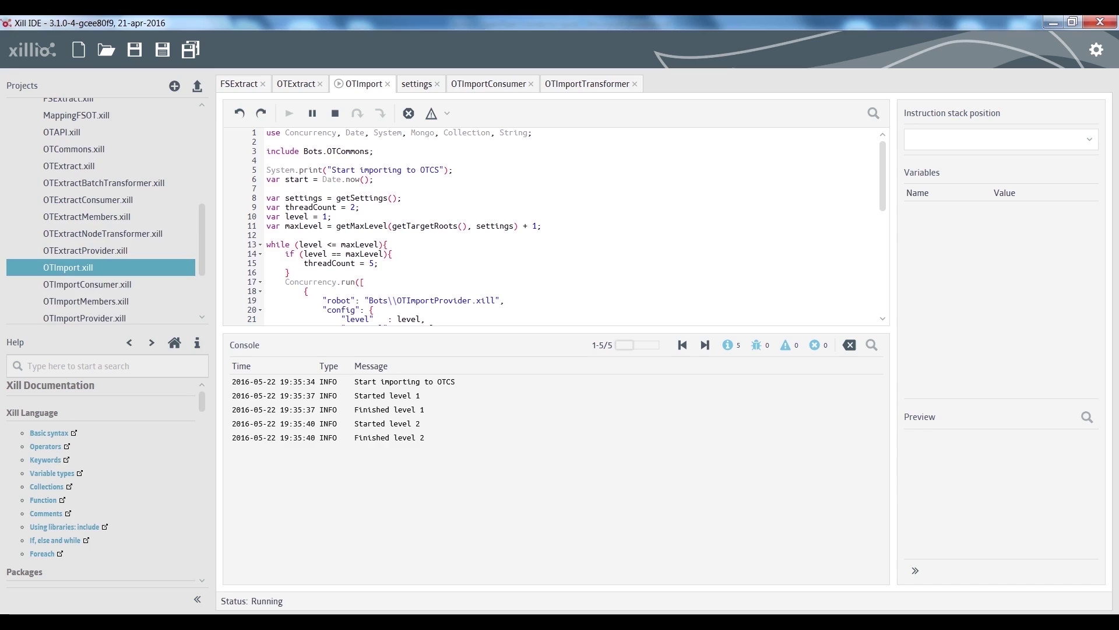
key("Down")
key("Down")
key("Down")
key("Down")
key("Down")
key("Return")
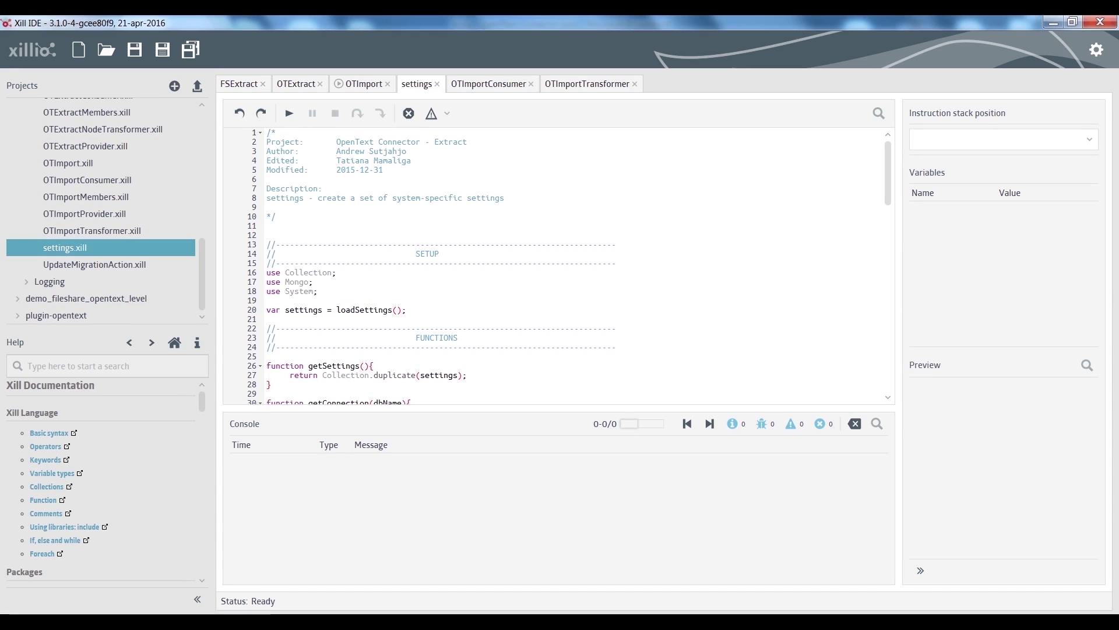
- Examine the source systems, target systems and their root paths in the loadSettings function of settings.xill
scroll(558, 265, "down", 7)
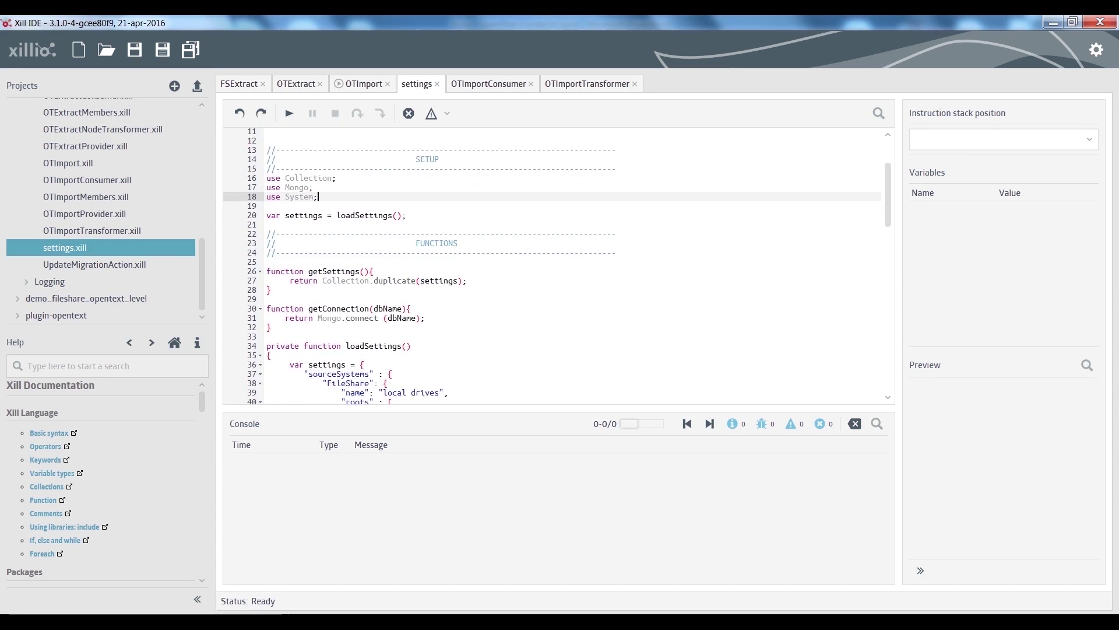
scroll(558, 266, "down", 1)
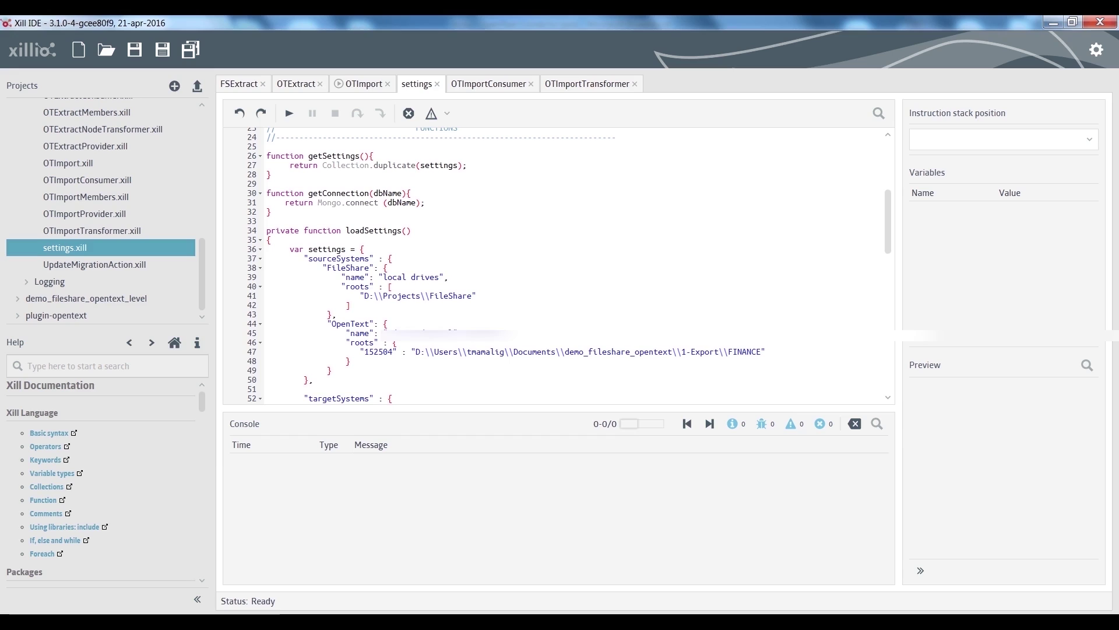
scroll(557, 266, "down", 1)
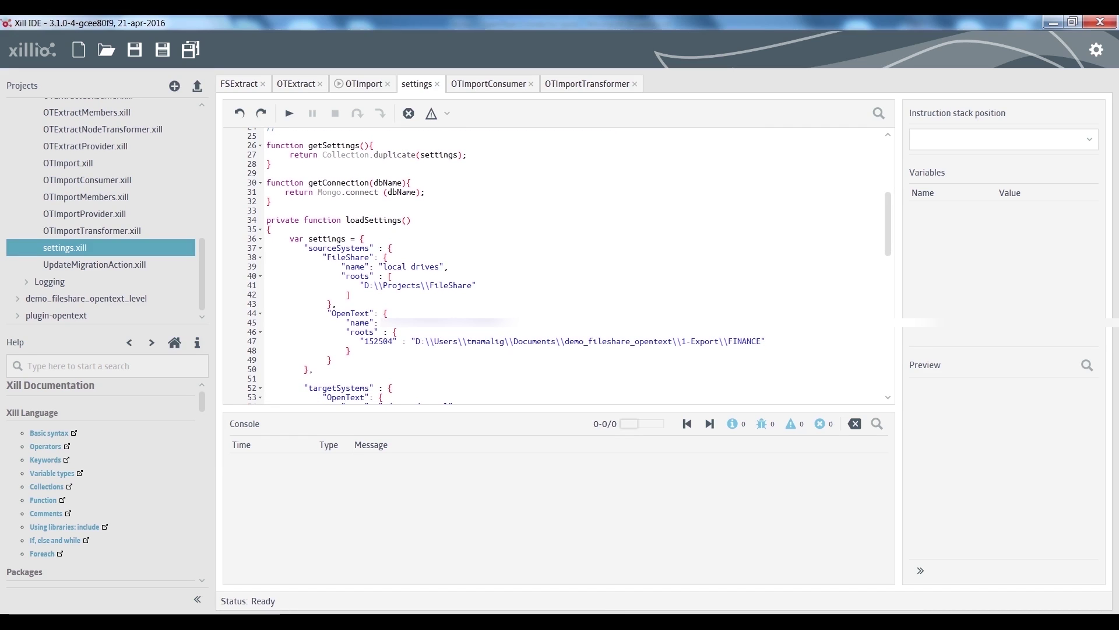
scroll(558, 266, "down", 2)
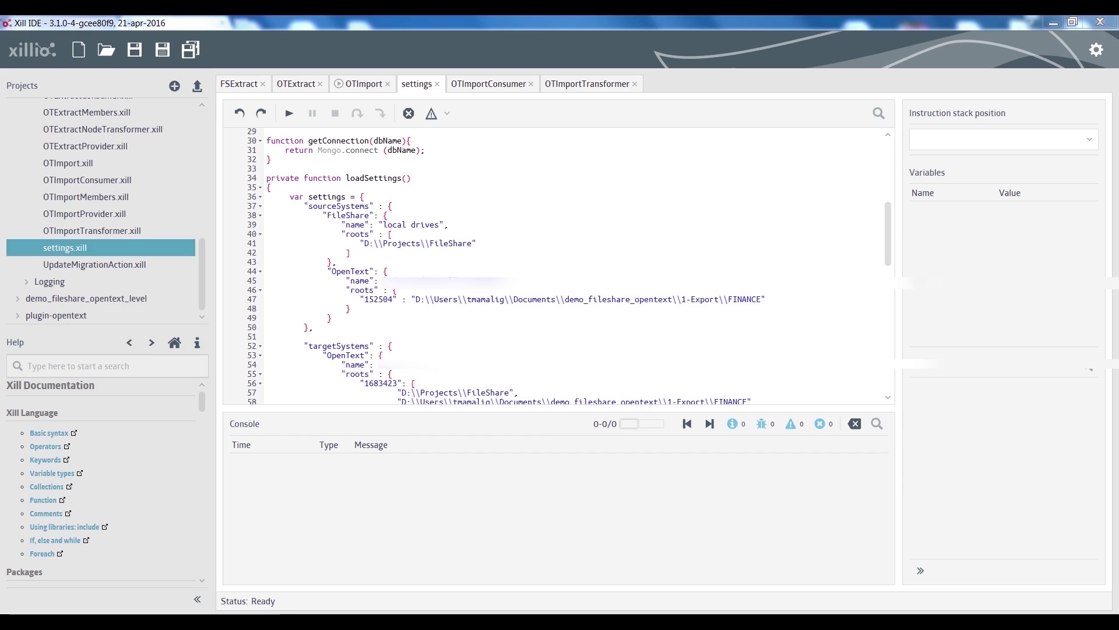
- Open CurrentStatusMigration.xill from the Bots folder and run it to write the migration status file
scroll(102, 230, "up", 3)
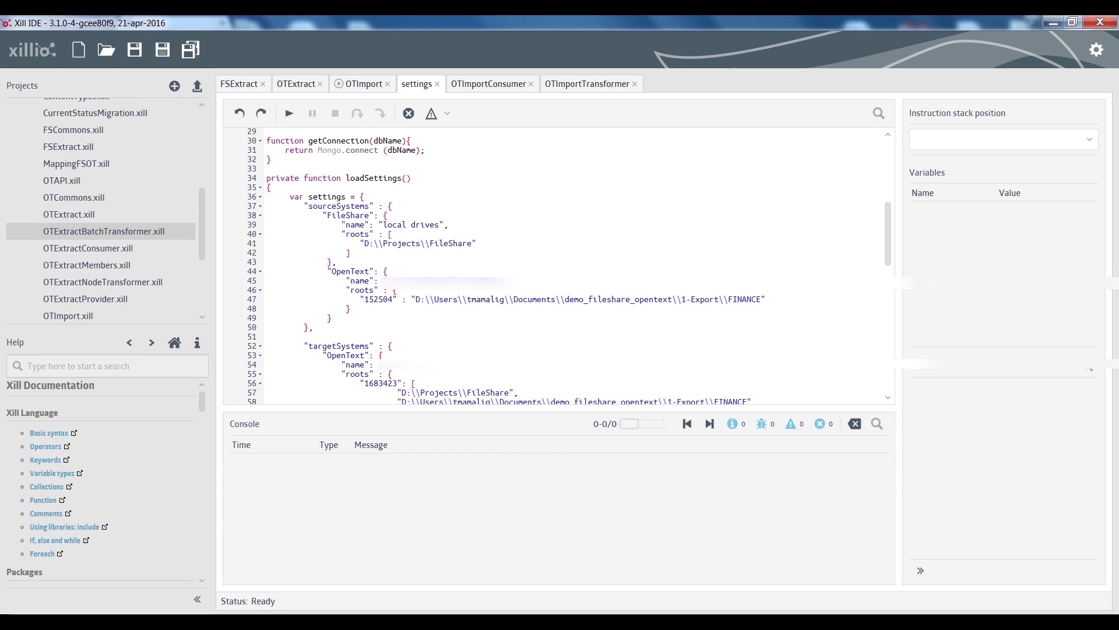
scroll(102, 231, "up", 2)
left_click(95, 151)
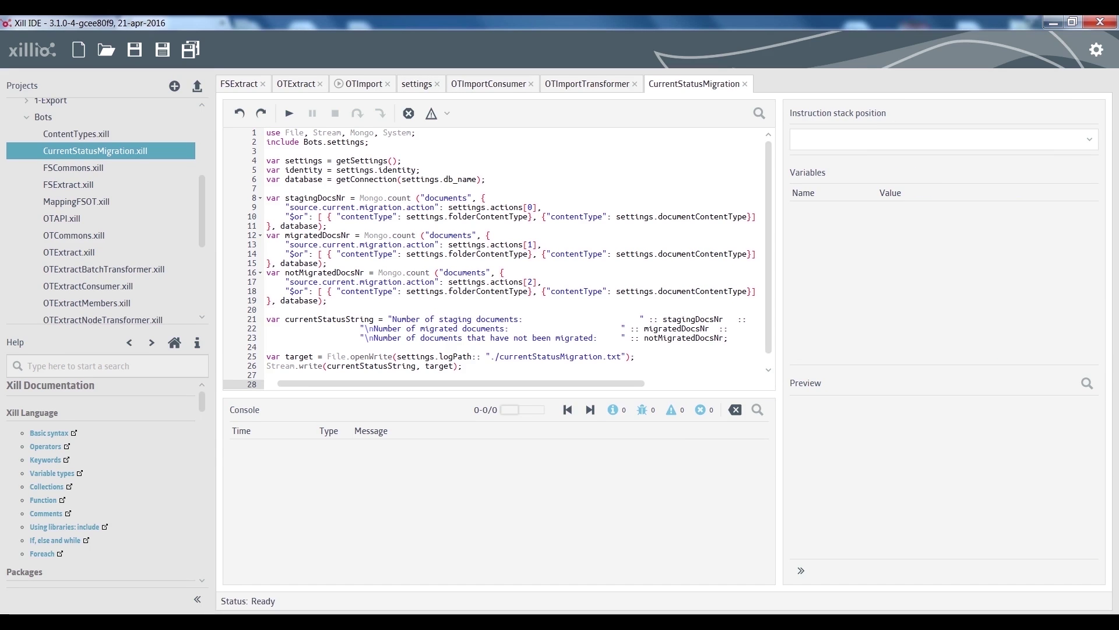
left_click(289, 113)
- Open currentStatusMigration.txt from the project's Logging folder in Notepad++ and check the migrated and staging document lines
right_click(124, 151)
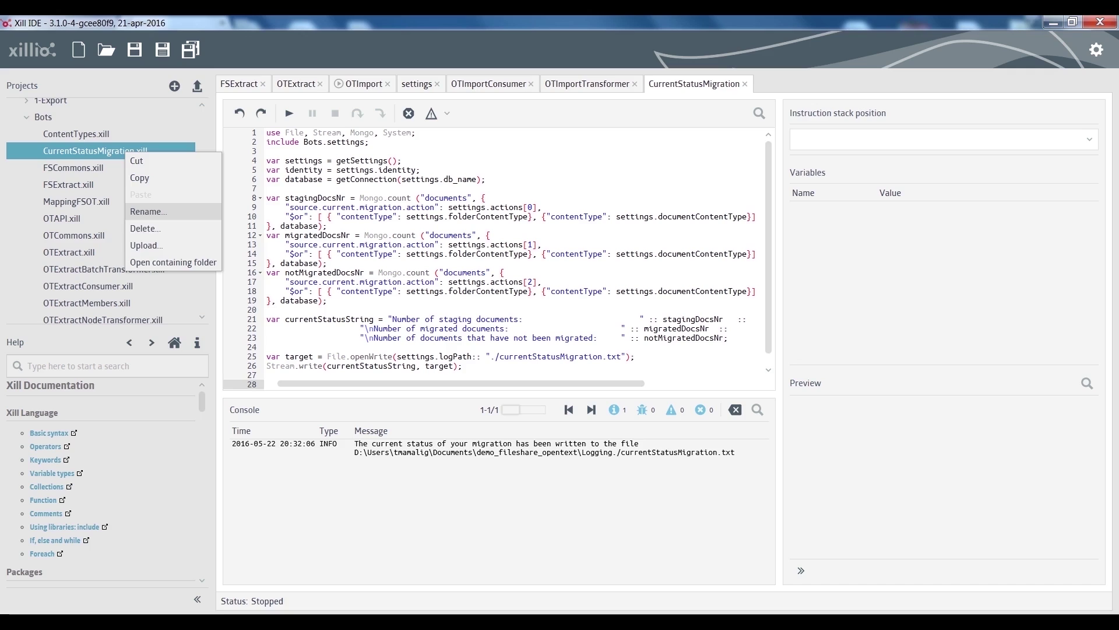
left_click(169, 261)
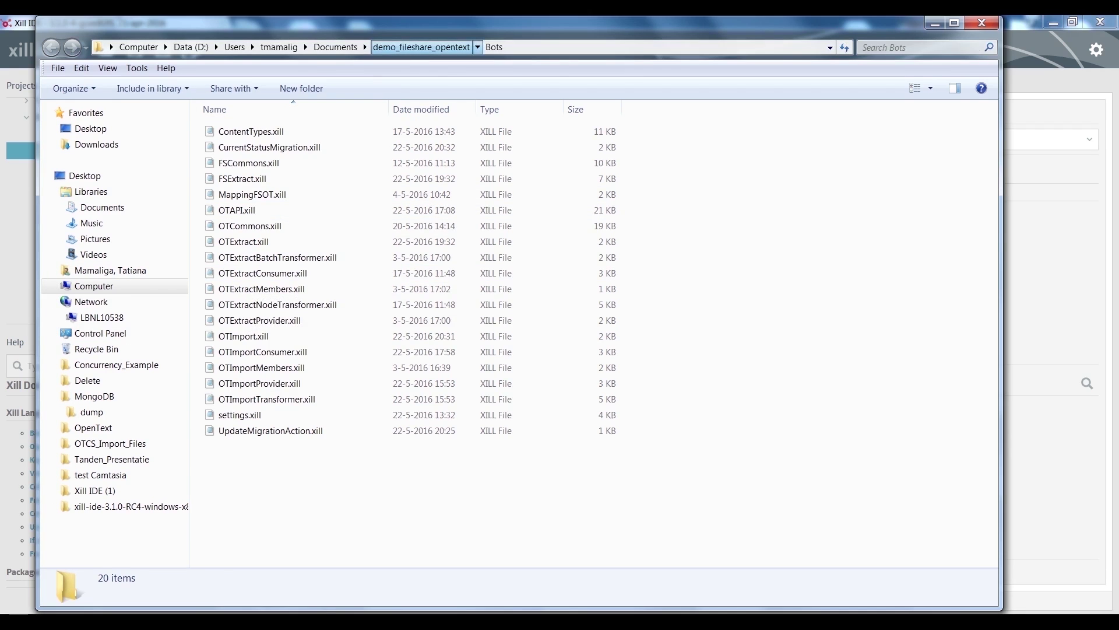
left_click(384, 46)
key("Down")
key("Return")
right_click(242, 129)
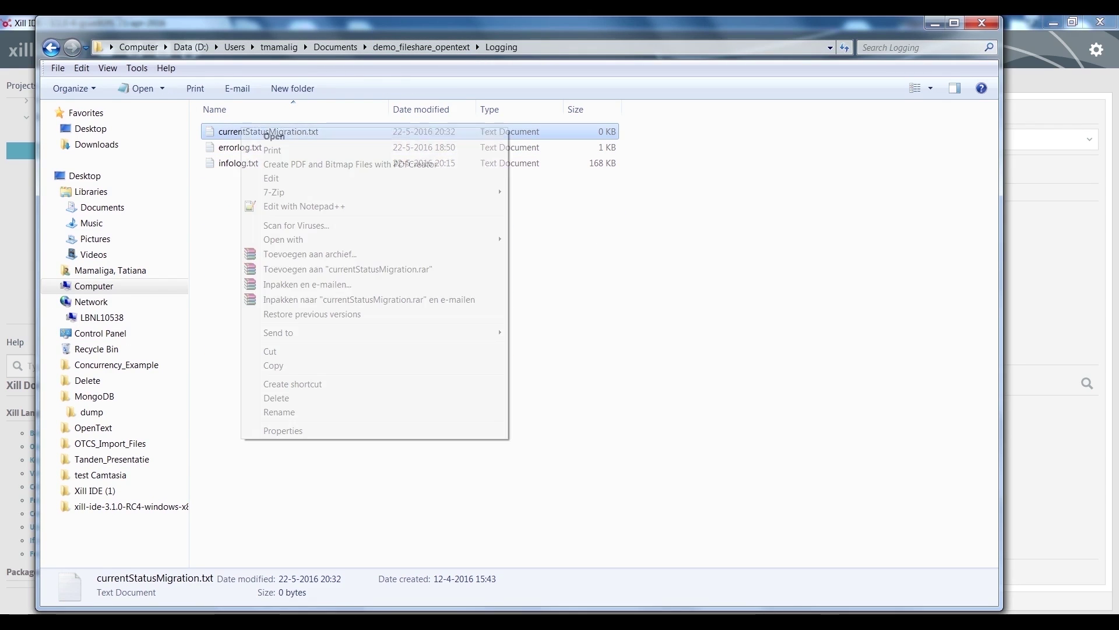
left_click(303, 206)
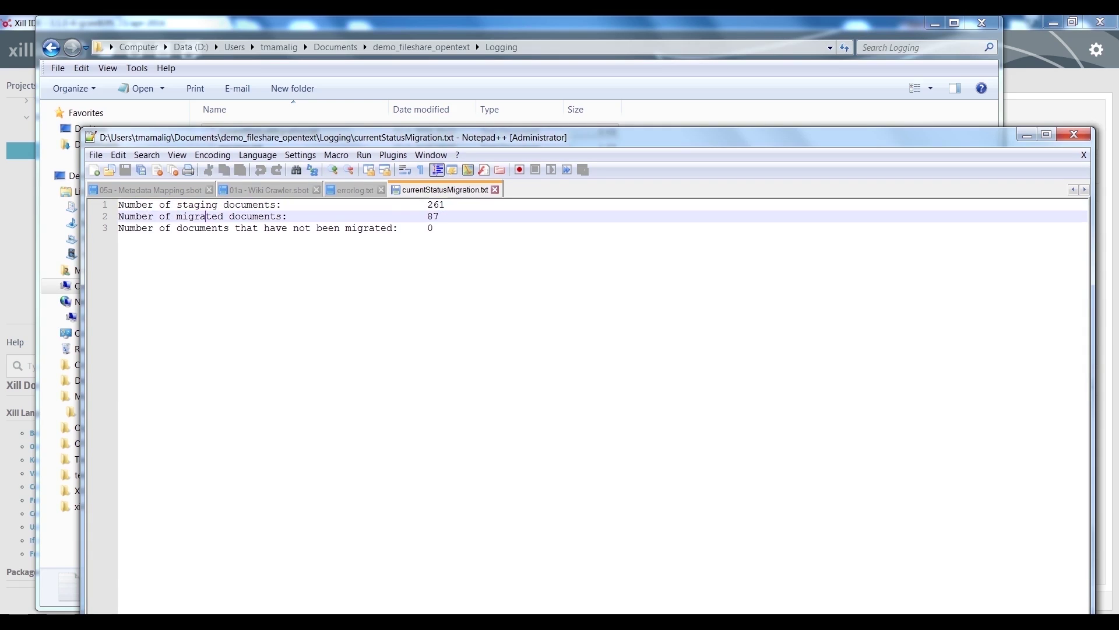
double_click(206, 217)
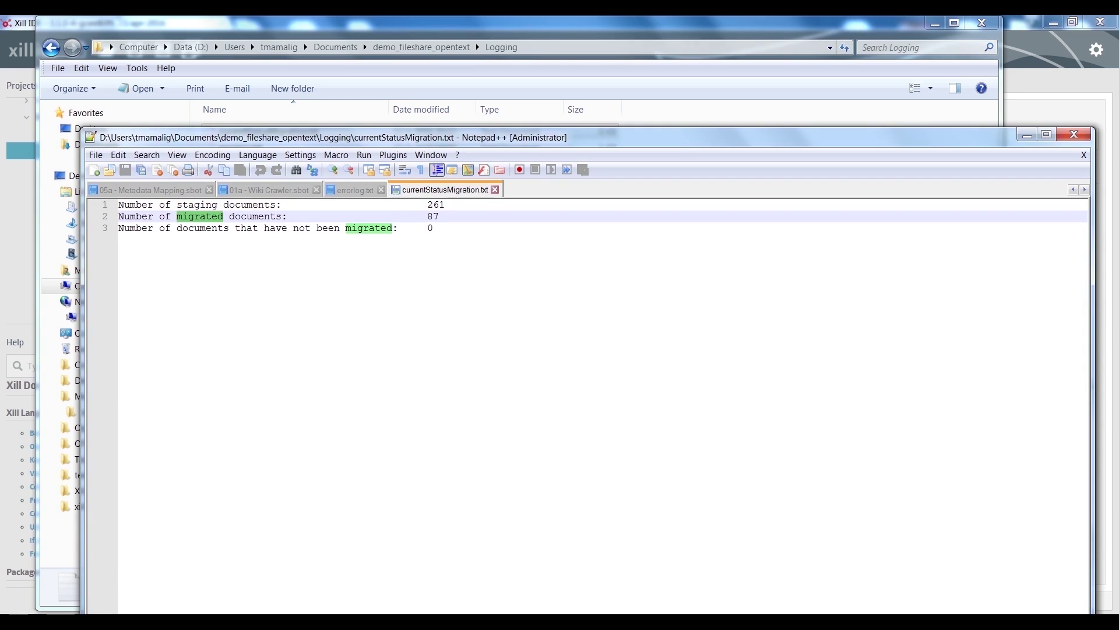
double_click(197, 204)
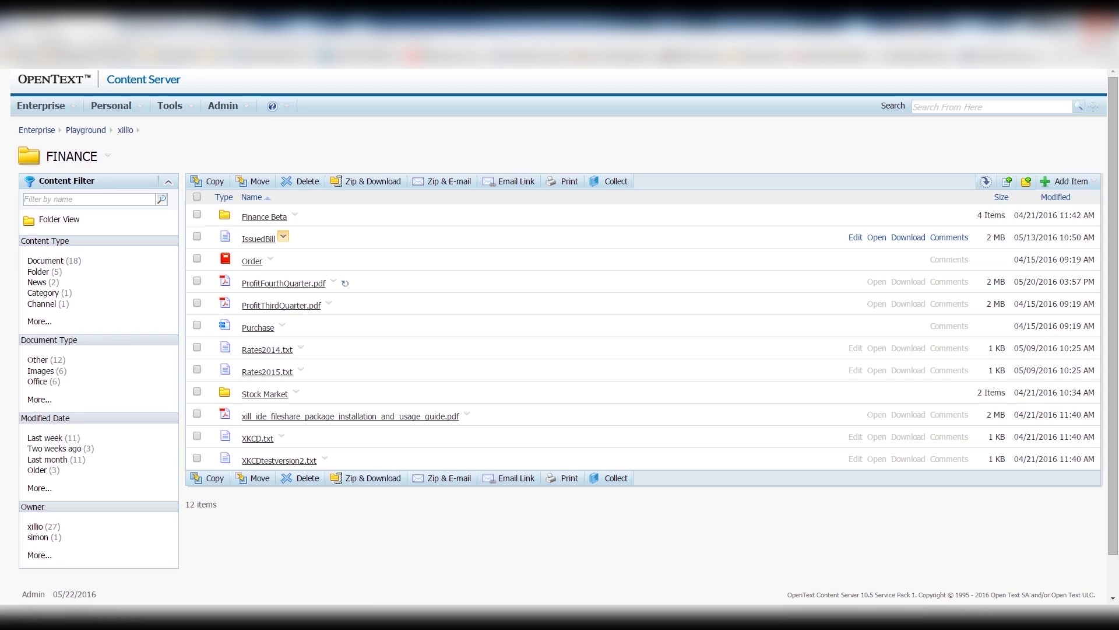
- Switch to OpenText Content Server, open the categories of IssuedBill in the source FINANCE folder and compare its Case_nr and Comments values
left_click(283, 236)
mouse_move(306, 589)
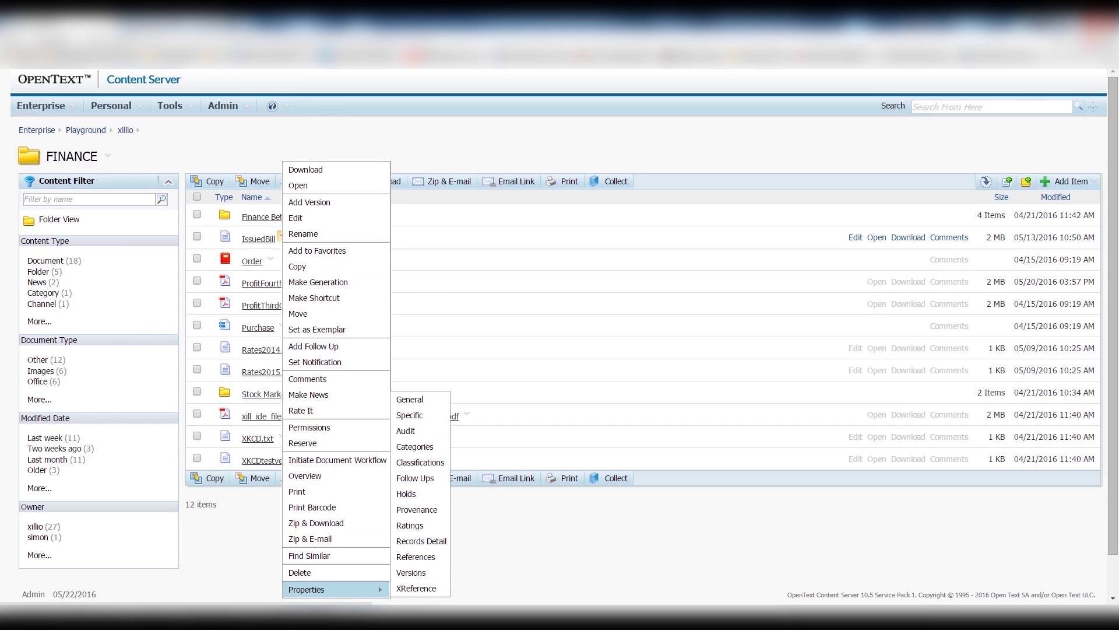
left_click(414, 447)
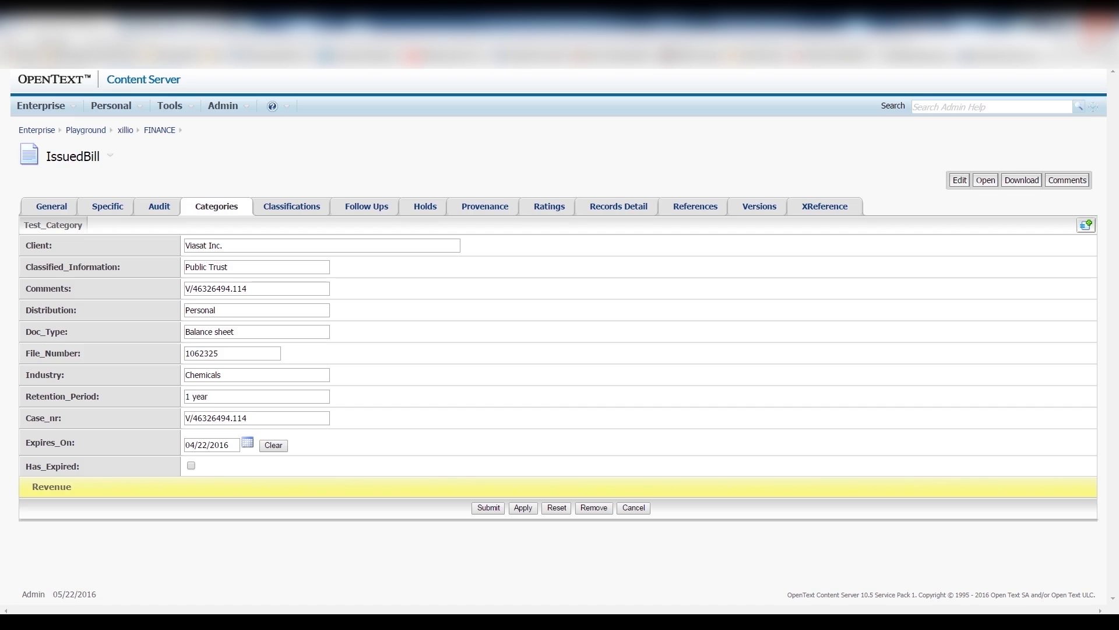
left_click_drag(248, 418, 185, 418)
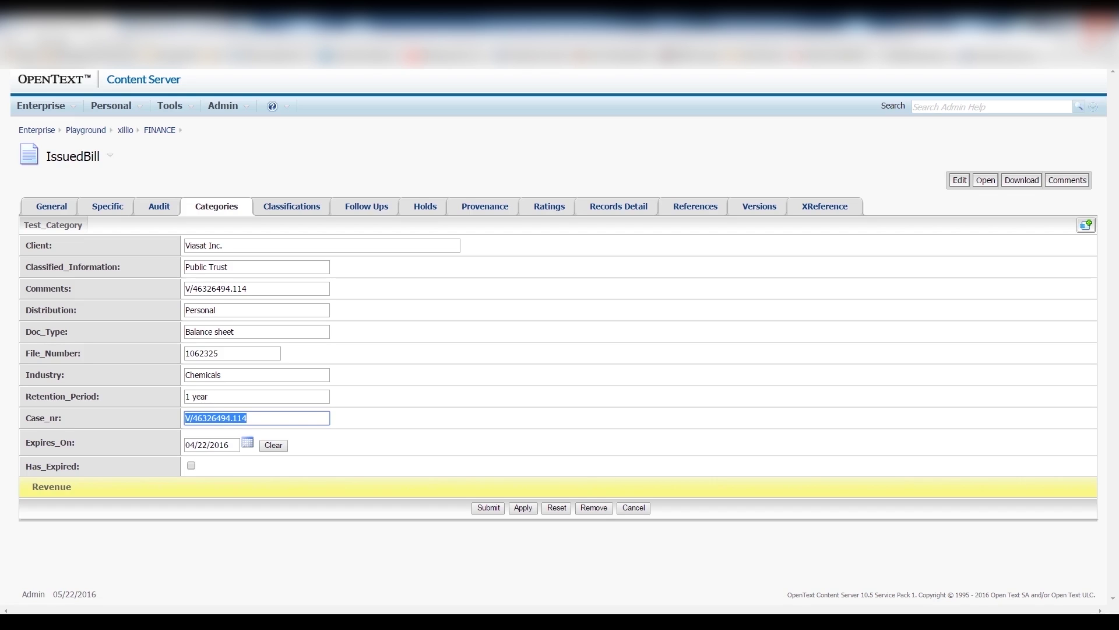
left_click_drag(247, 289, 184, 289)
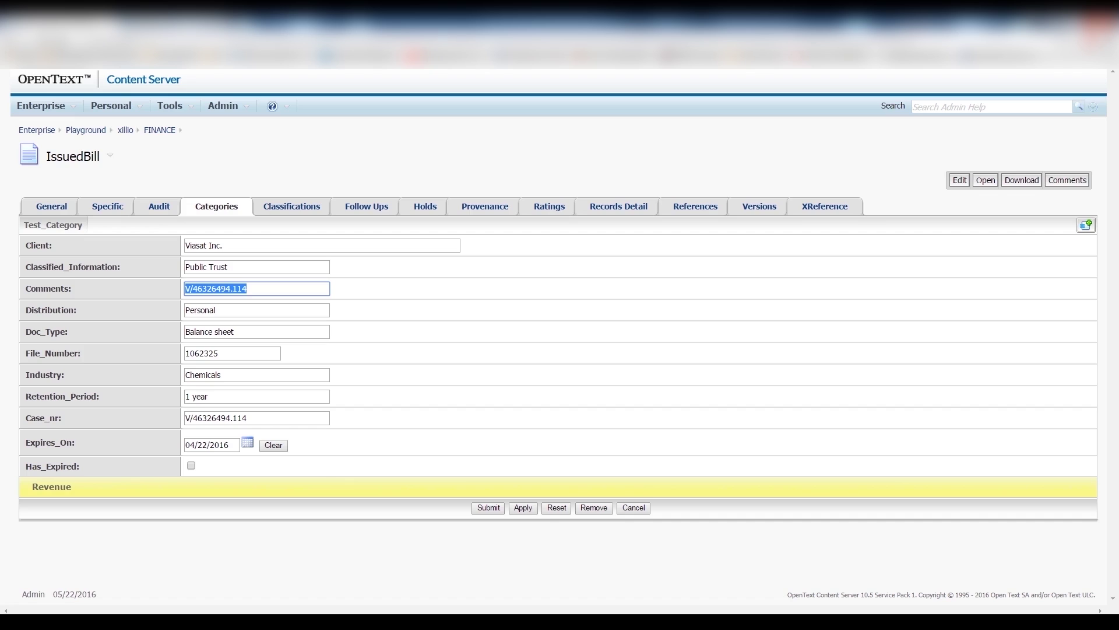
left_click(249, 418)
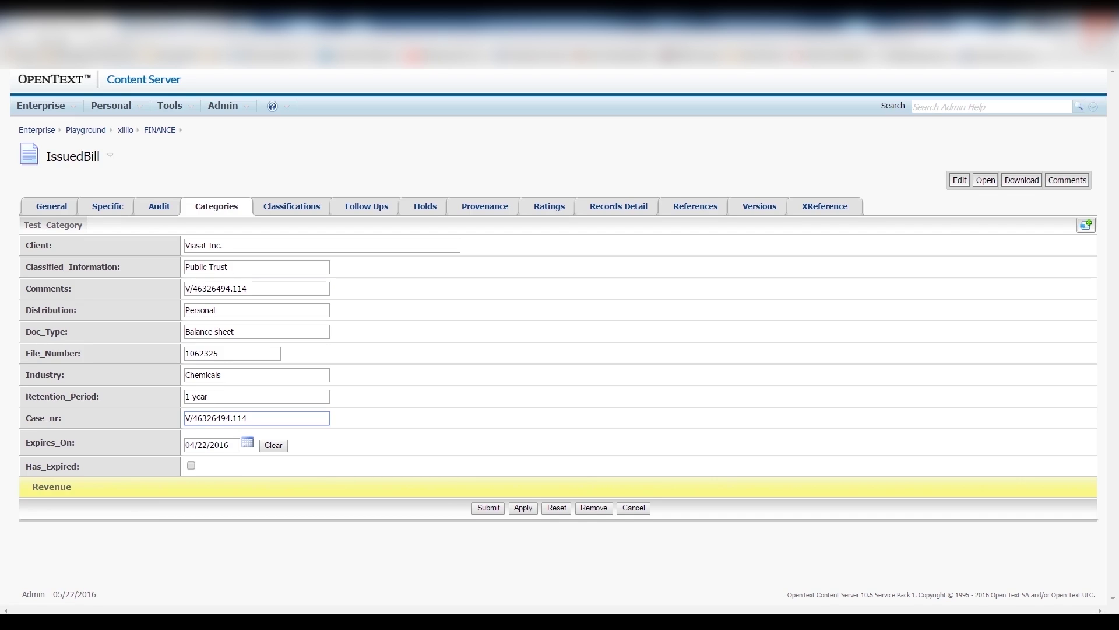
double_click(187, 418)
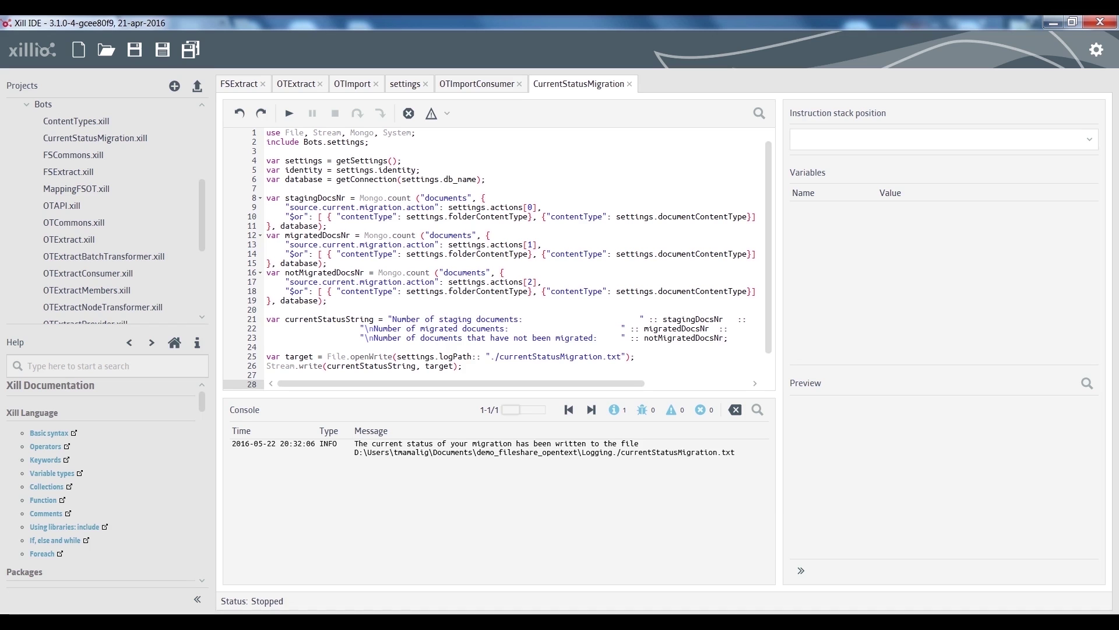
- Switch to Xill IDE, open OTImportTransformer.xill and locate the mapCategory call in the getUDMNode function
scroll(117, 277, "down", 3)
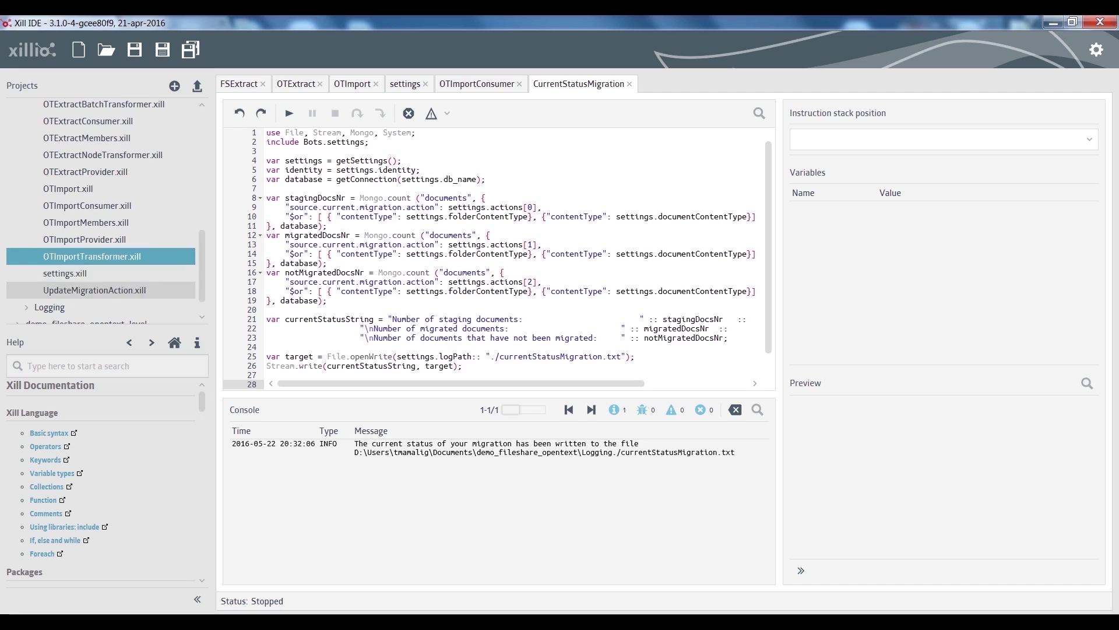
double_click(92, 256)
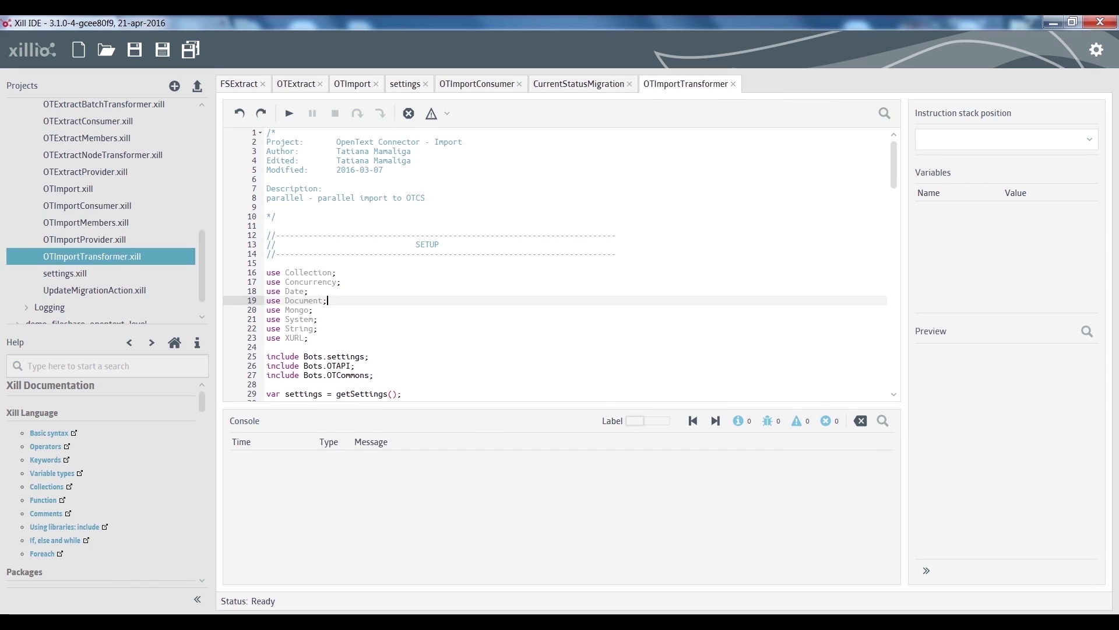
scroll(560, 263, "down", 5)
scroll(559, 264, "down", 7)
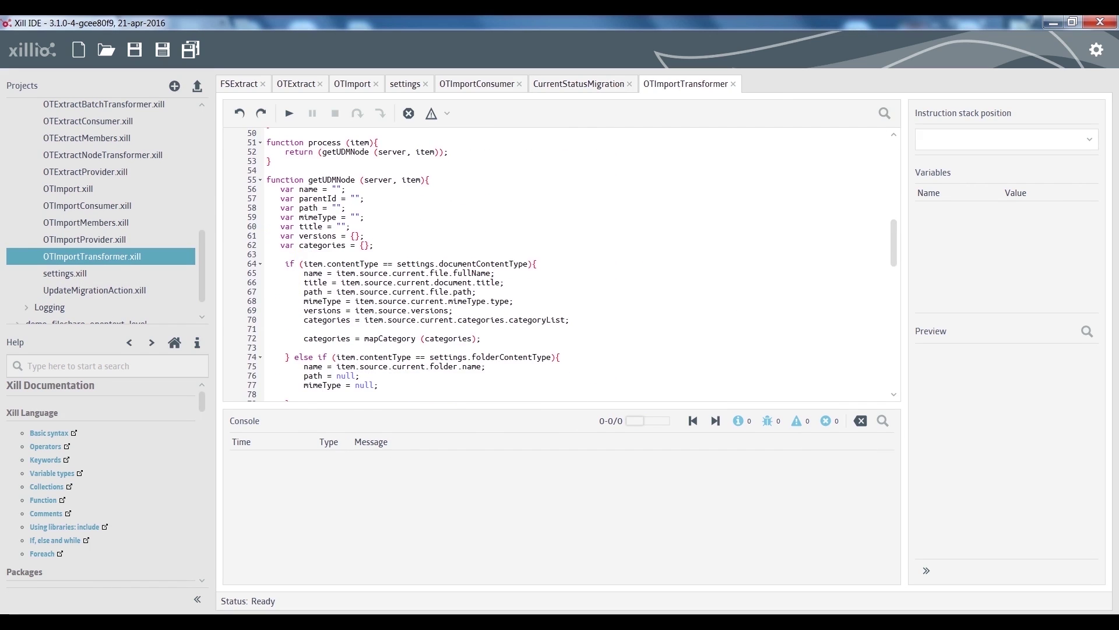
double_click(390, 296)
- Examine how the mapCategory function applies String.regex to the Comments metadata and fills Case_nr
scroll(390, 297, "down", 6)
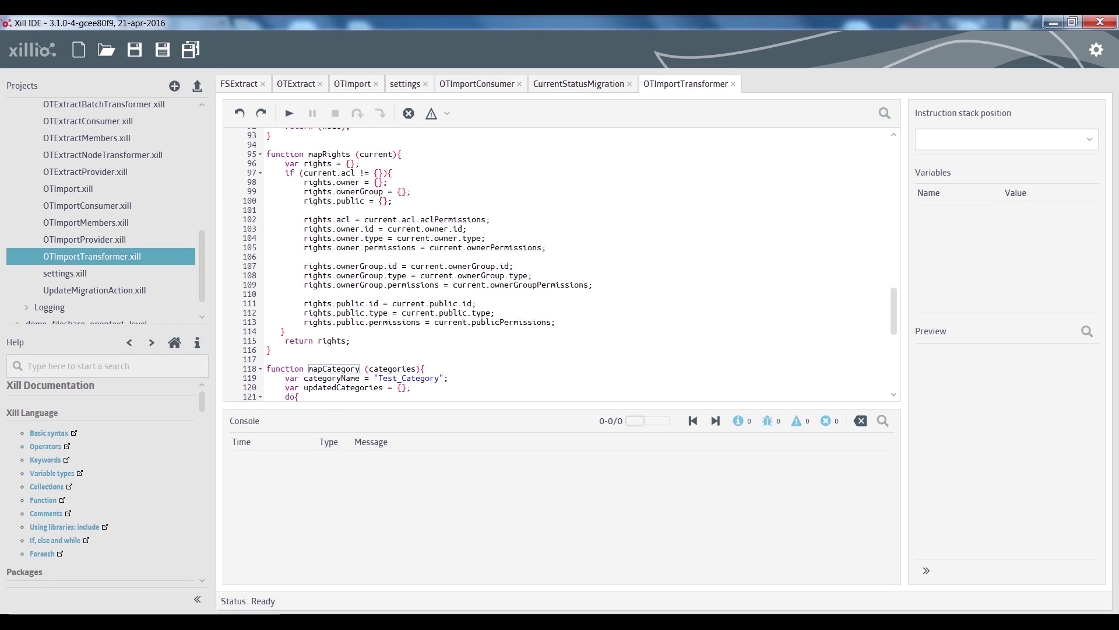
scroll(559, 264, "down", 3)
scroll(559, 264, "down", 4)
scroll(559, 263, "up", 3)
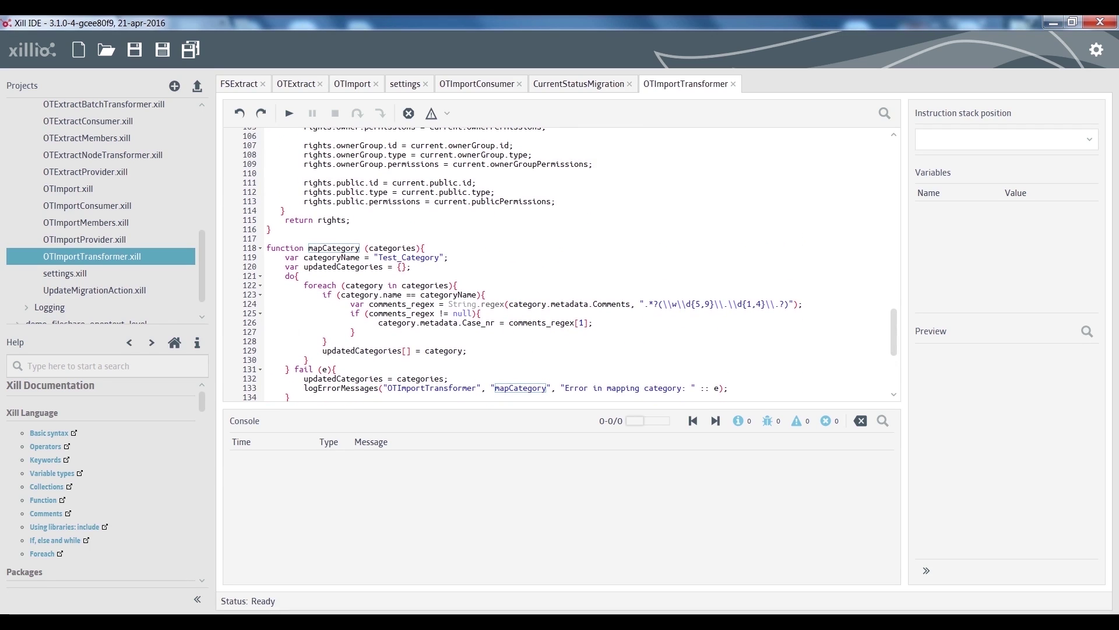
left_click_drag(448, 304, 505, 304)
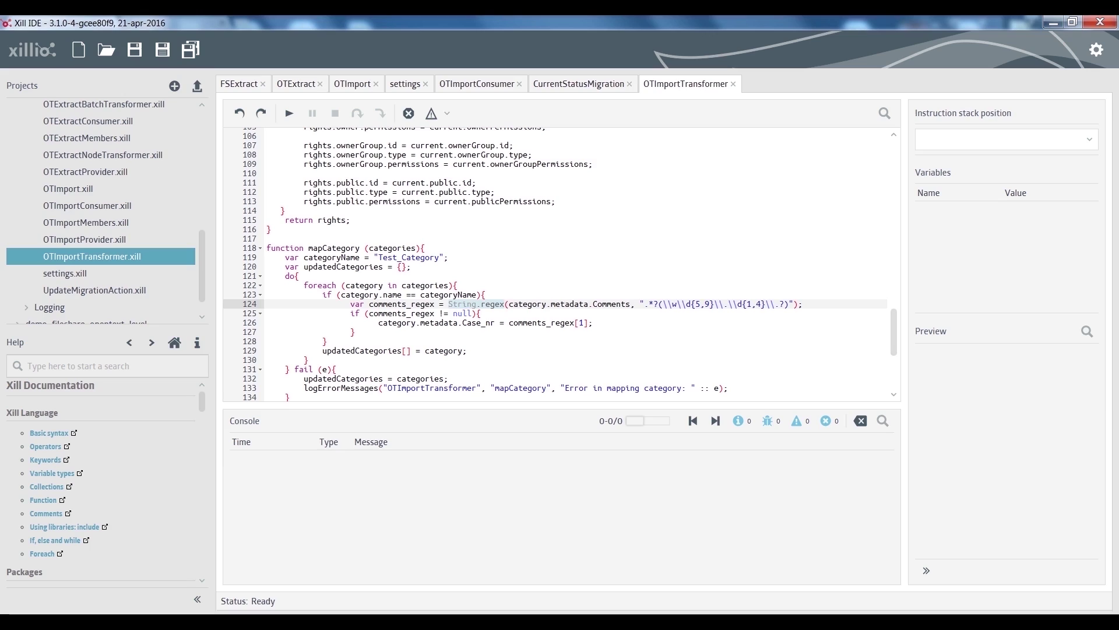
left_click_drag(630, 304, 593, 303)
left_click_drag(462, 323, 495, 322)
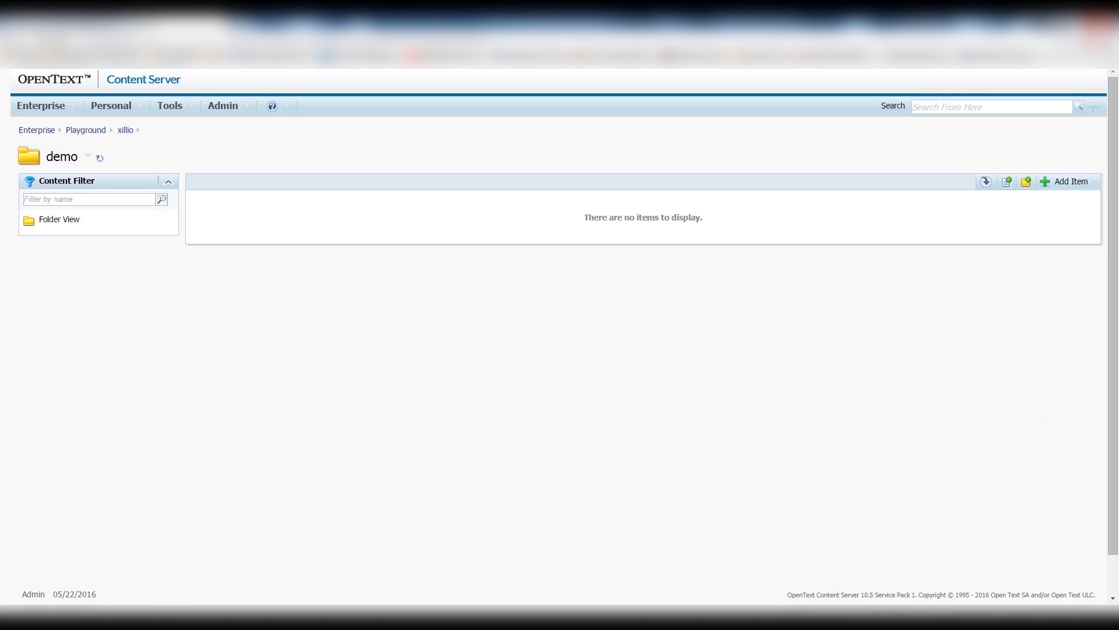
- Switch to OpenText Content Server, refresh the demo folder and open the categories of IssuedBill in its FINANCE subfolder
key("F5")
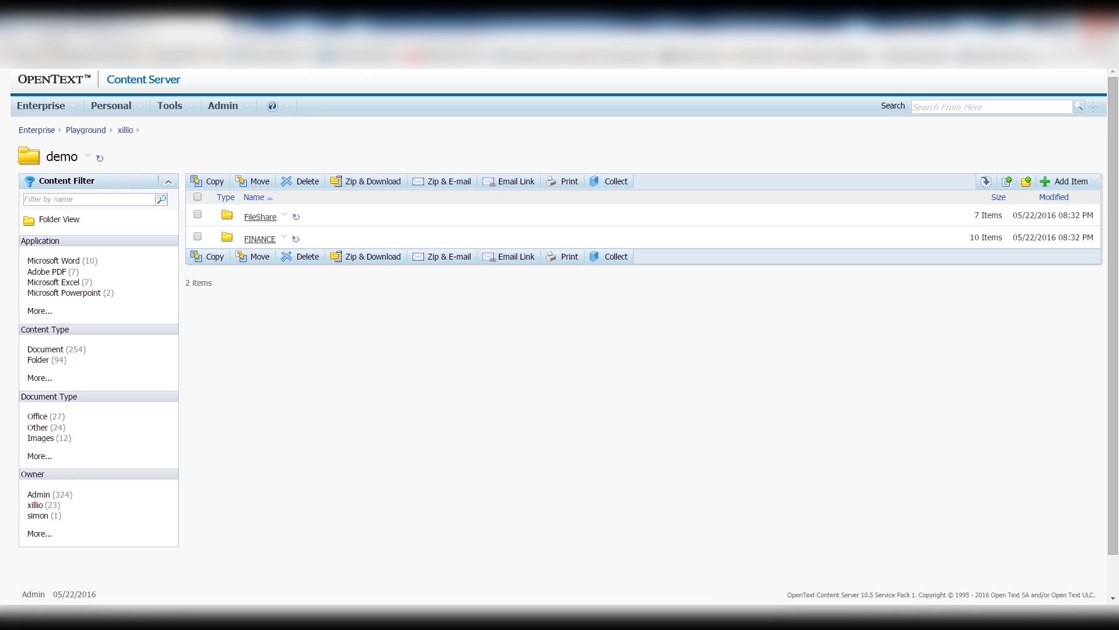
left_click(260, 239)
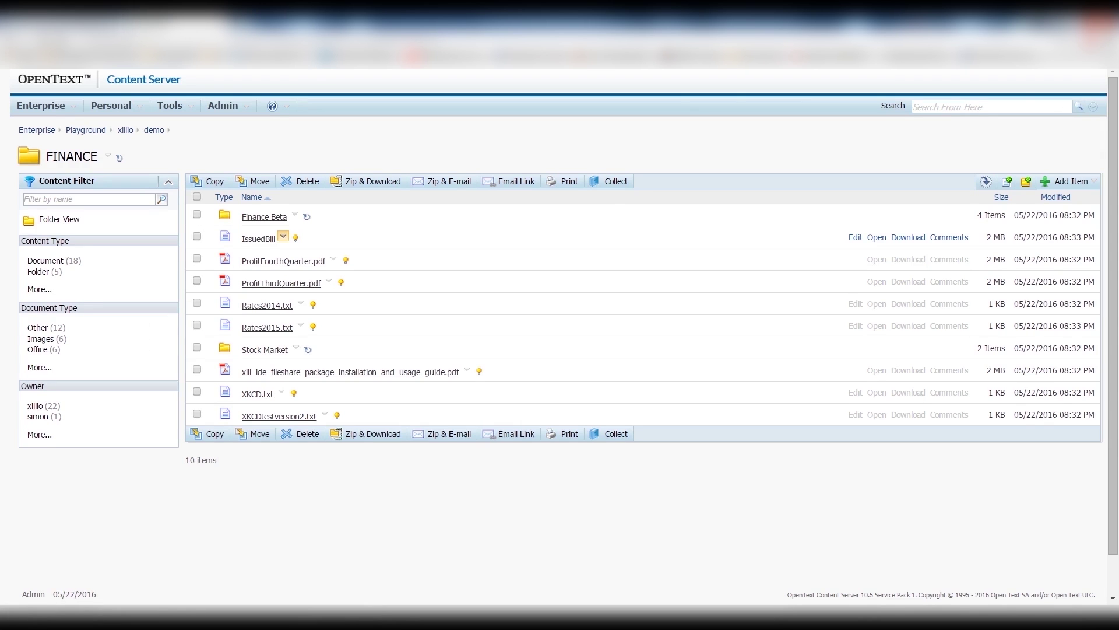
left_click(283, 235)
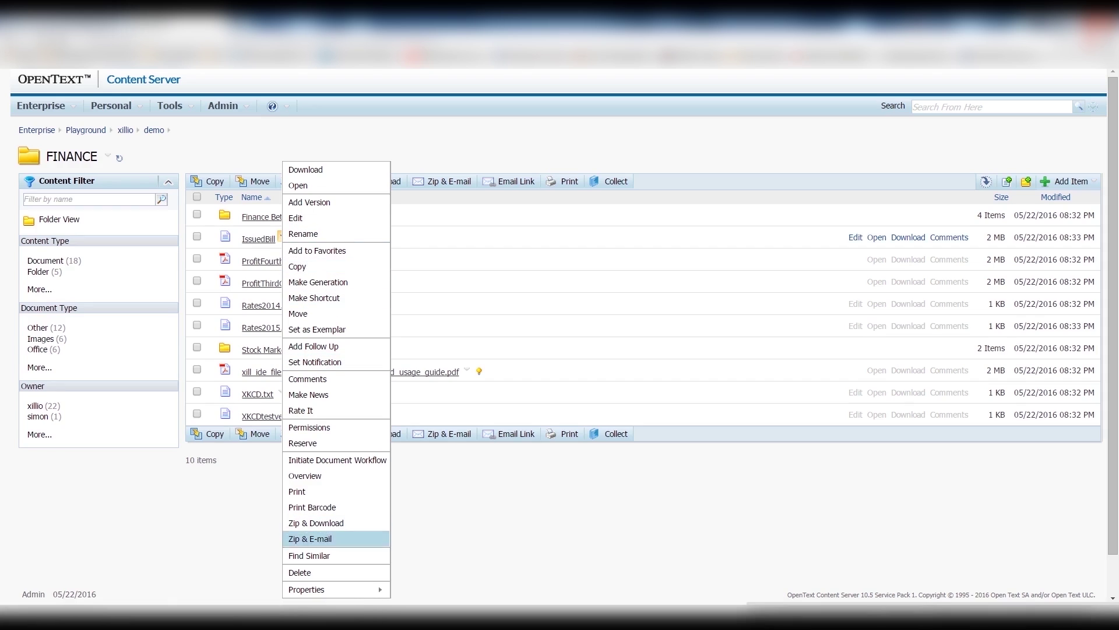
mouse_move(315, 589)
left_click(414, 446)
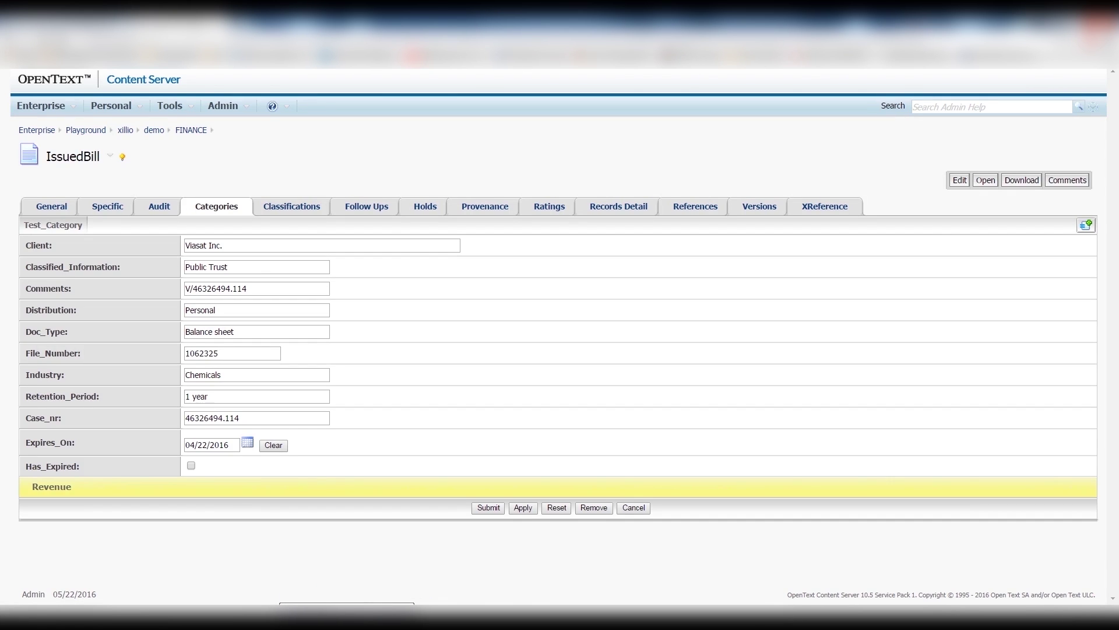
- Check the migrated IssuedBill's Case_nr value and leave its categories without saving
left_click(185, 418)
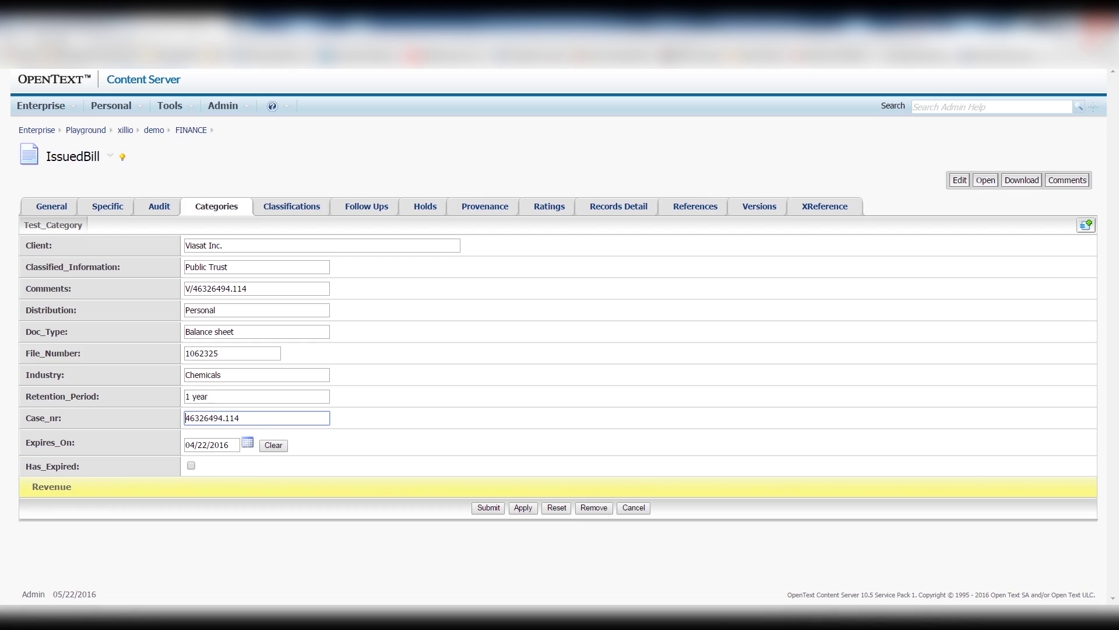
key("shift+Left")
key("shift+Left")
key("shift+Left")
key("shift+Left")
key("shift+Left")
key("shift+Left")
key("shift+Left")
key("shift+Left")
key("shift+Left")
key("shift+Left")
key("shift+Left")
key("shift+Left")
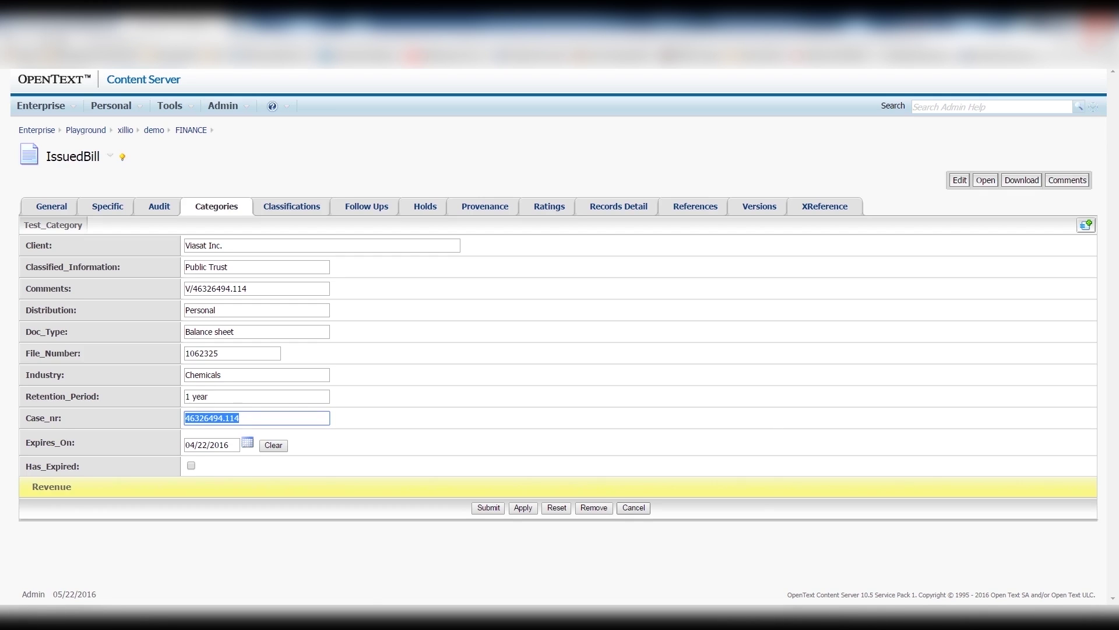
left_click(634, 507)
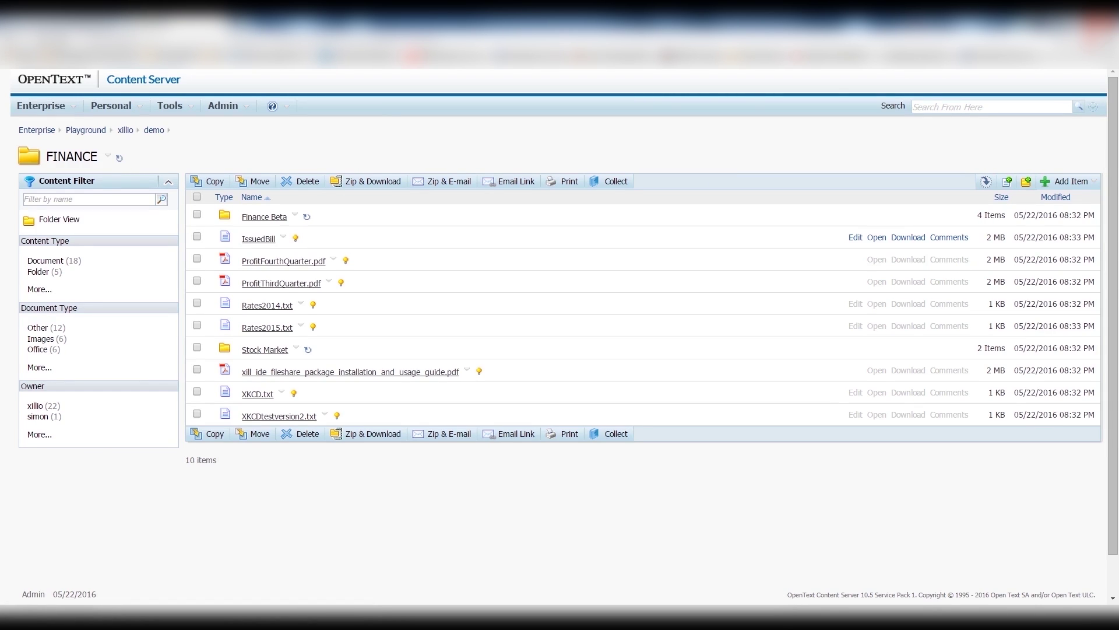
- Open the permissions of the migrated IssuedBill document
left_click(283, 236)
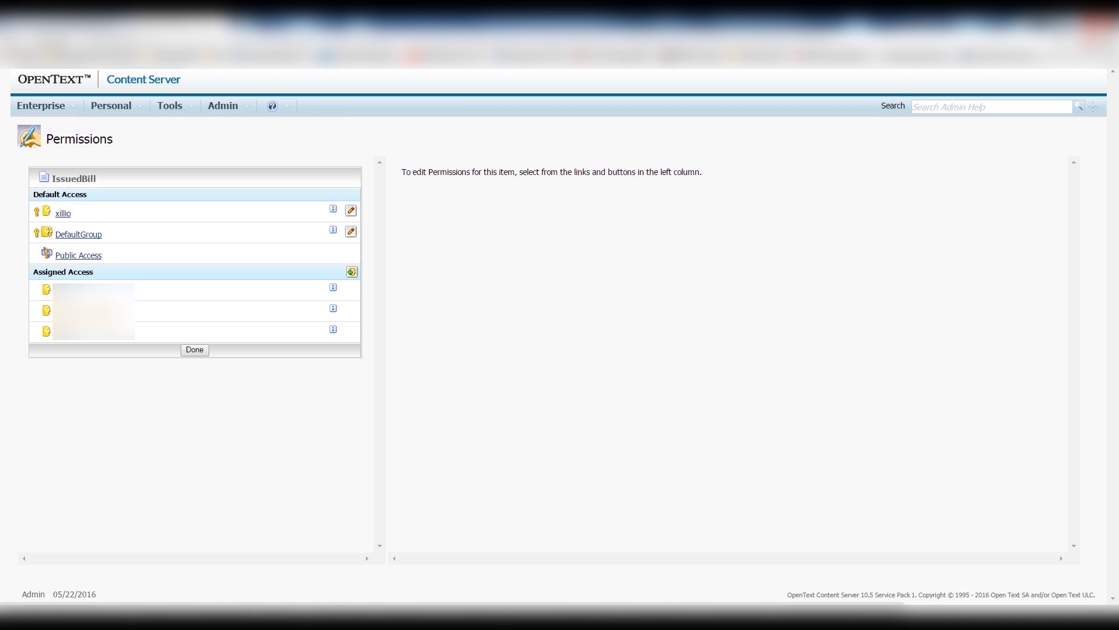
- Leave the IssuedBill permissions and open the versions of the migrated Operational Research document in demo's FINANCE > Finance Beta > REST folder
left_click(195, 350)
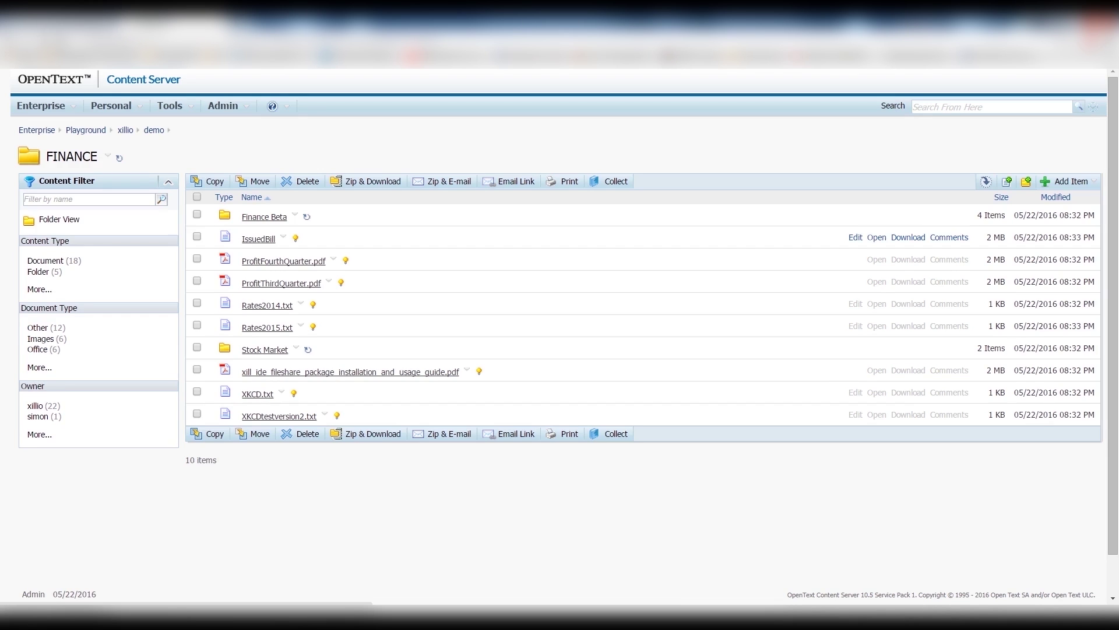
left_click(264, 216)
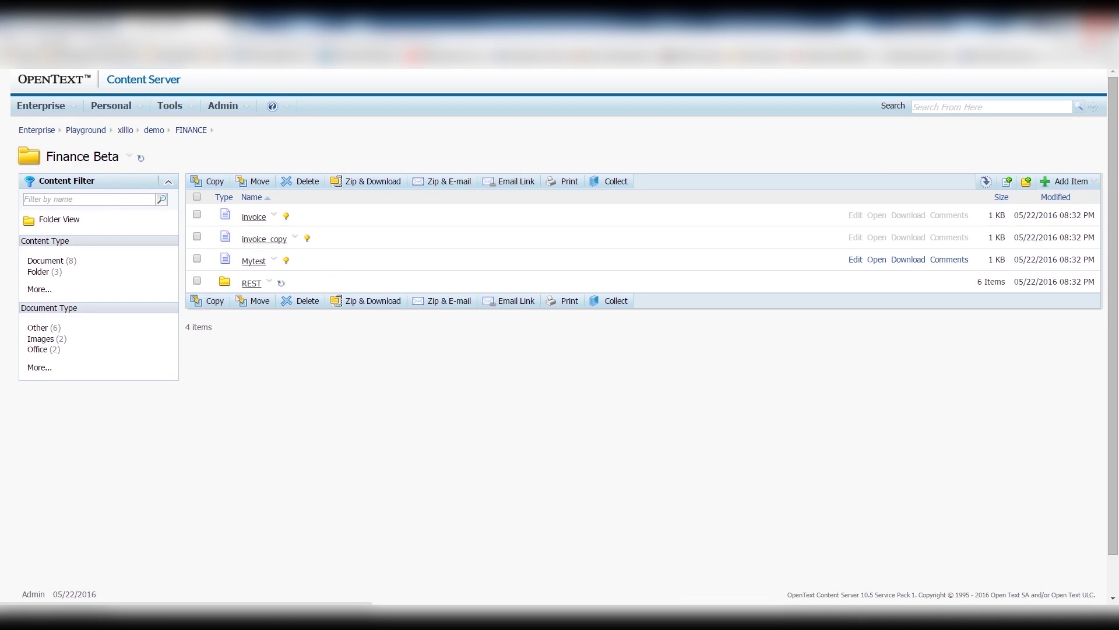
left_click(251, 283)
left_click(325, 236)
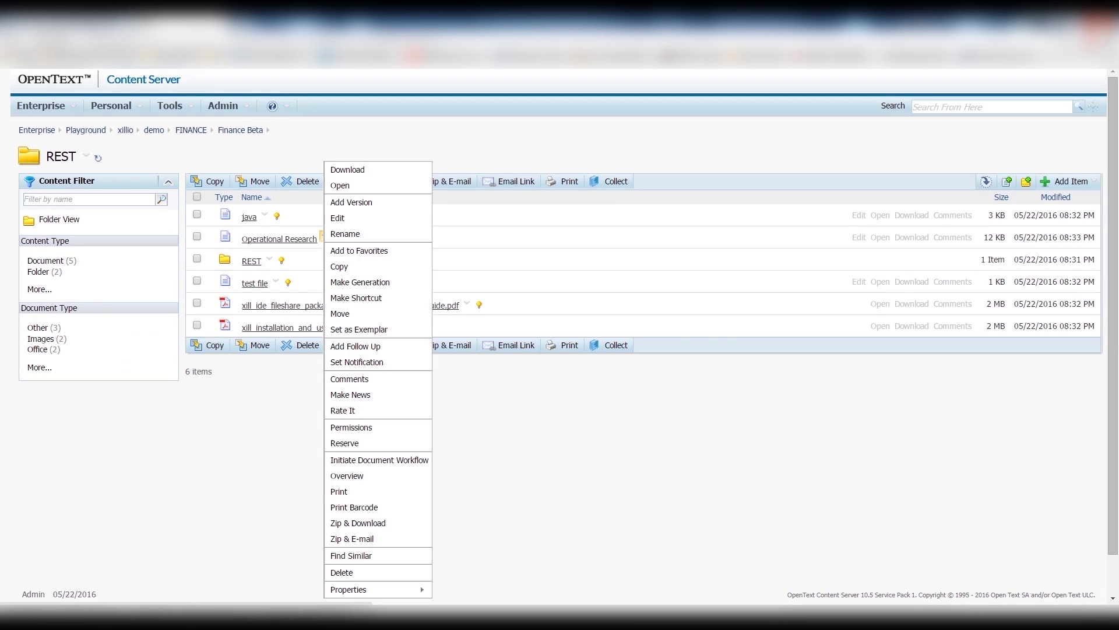
mouse_move(373, 589)
left_click(453, 572)
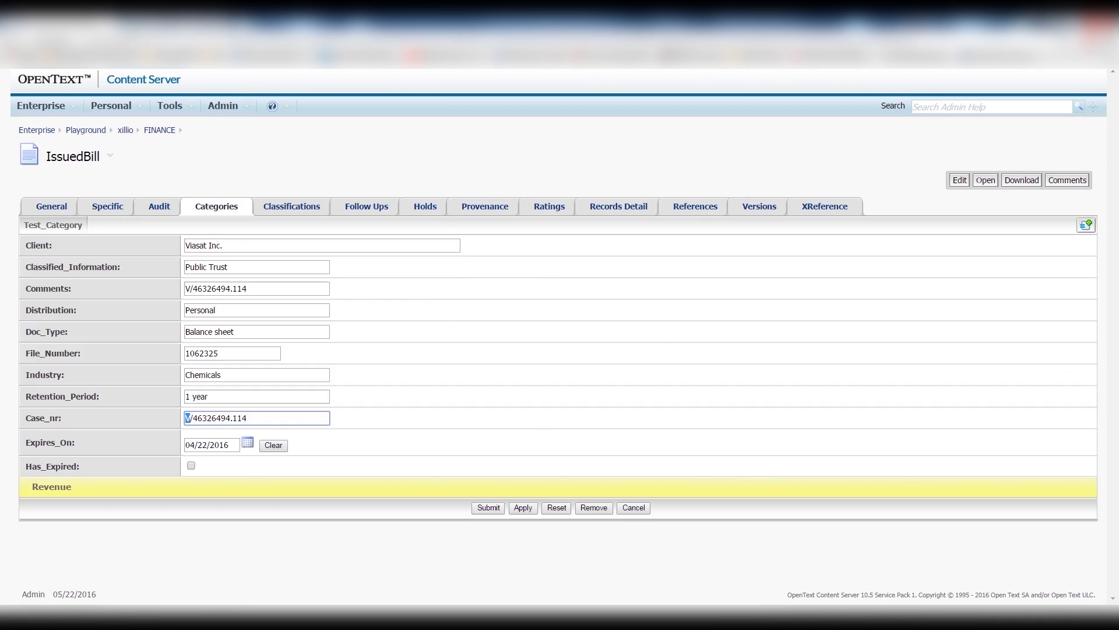
- Leave the source IssuedBill's categories without saving and open the versions of the source Operational Research document in Finance Beta's REST folder
left_click(634, 507)
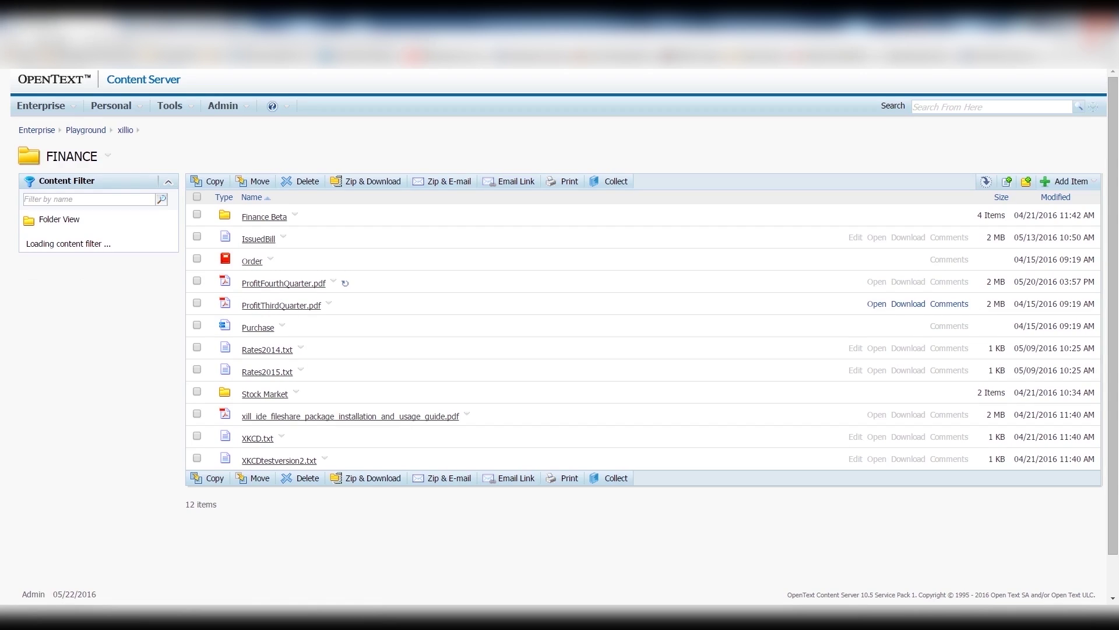
left_click(264, 217)
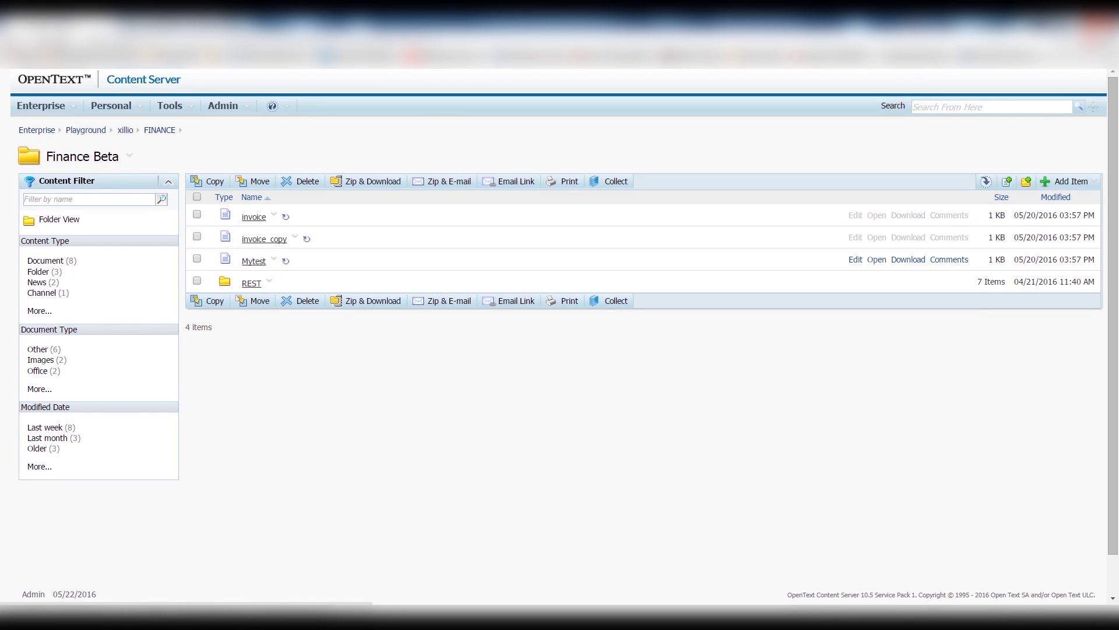
left_click(252, 283)
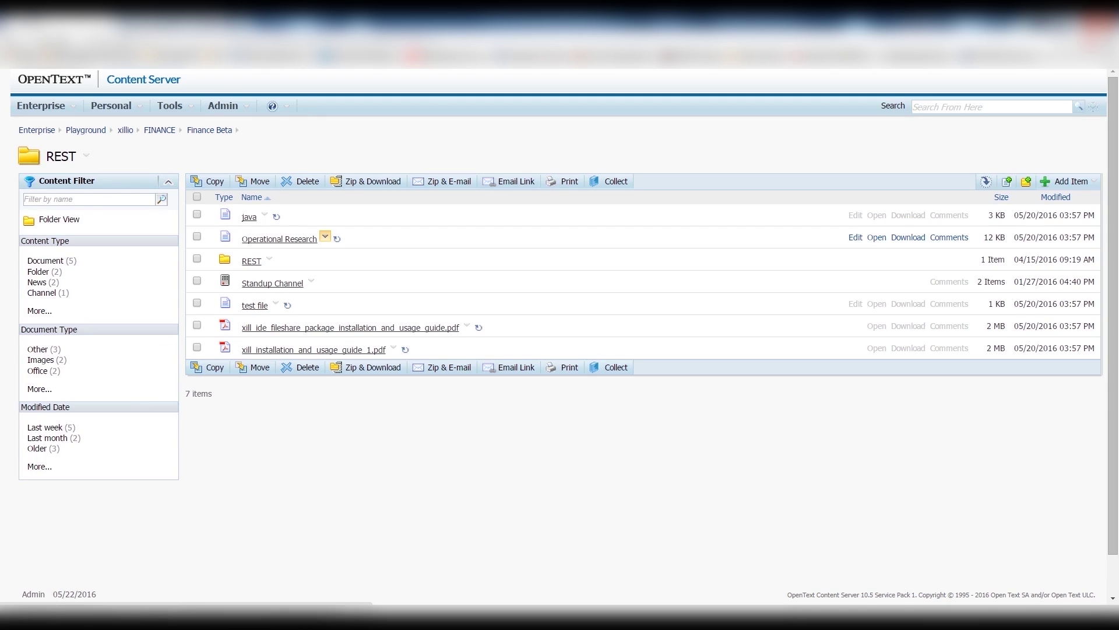
left_click(324, 235)
mouse_move(350, 588)
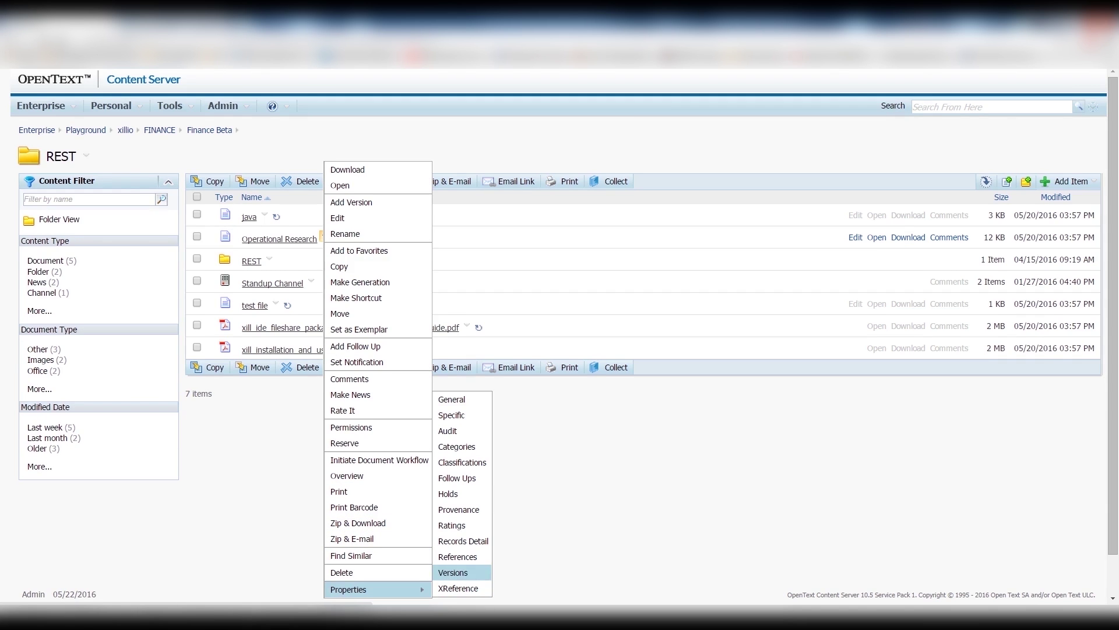
left_click(453, 572)
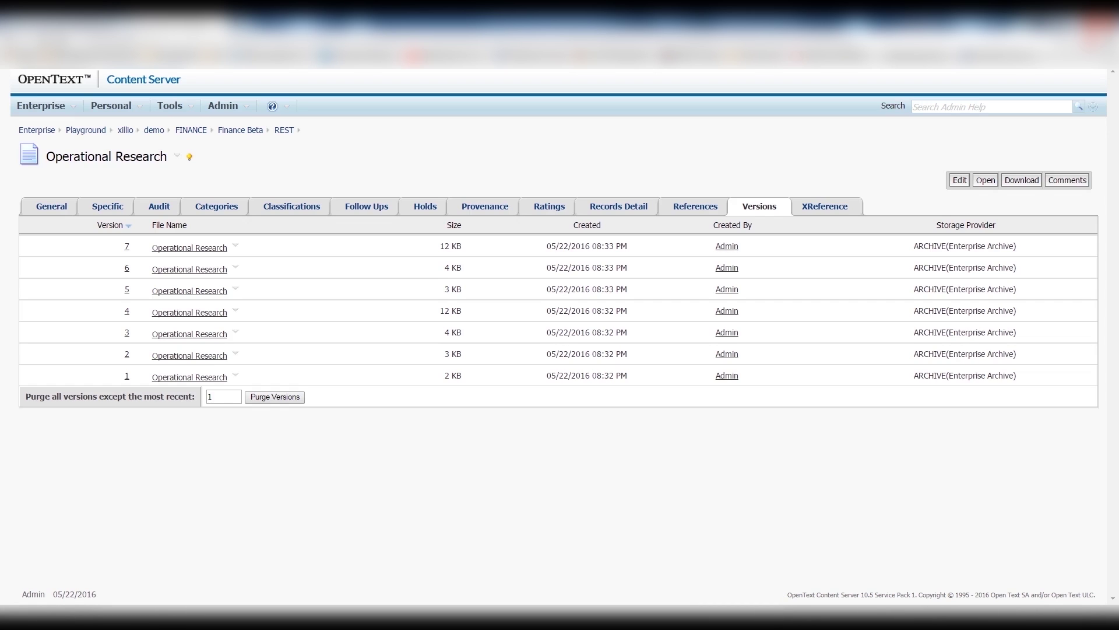
- Switch to the D:\Projects\FileShare window in Windows Explorer and try to edit the long-named text file in TooLong's second subfolder
left_click(183, 621)
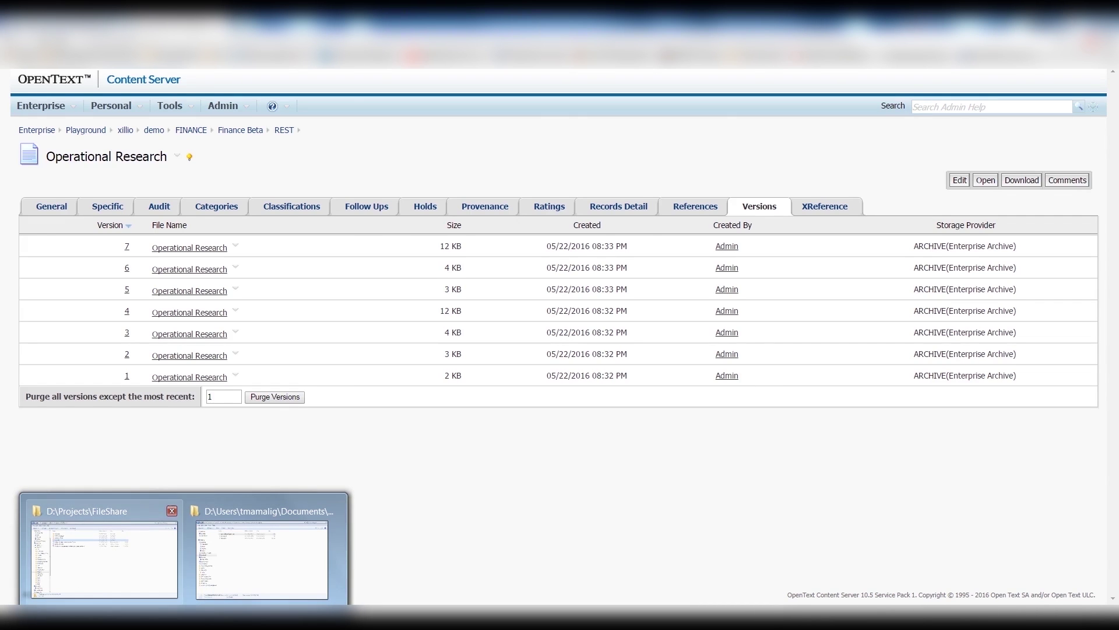
left_click(104, 559)
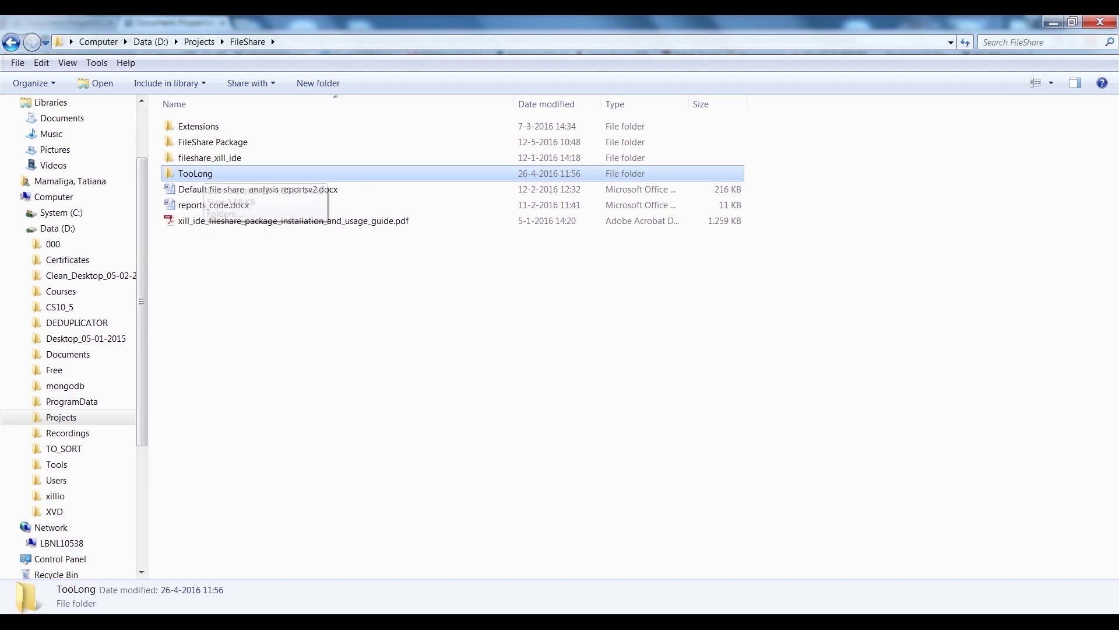
double_click(204, 174)
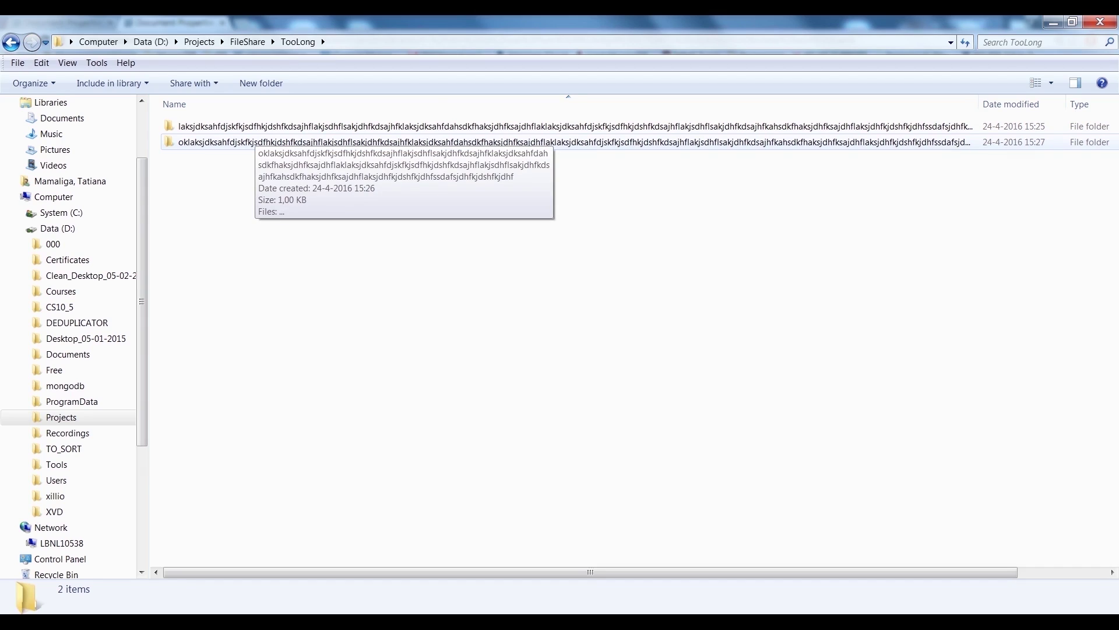
double_click(245, 141)
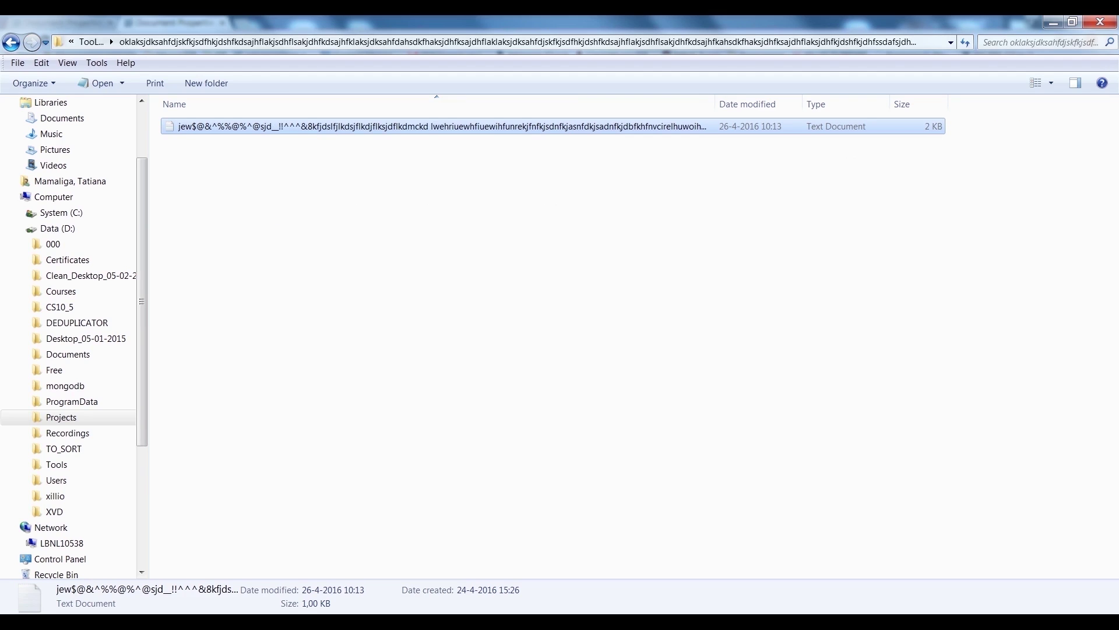
right_click(265, 128)
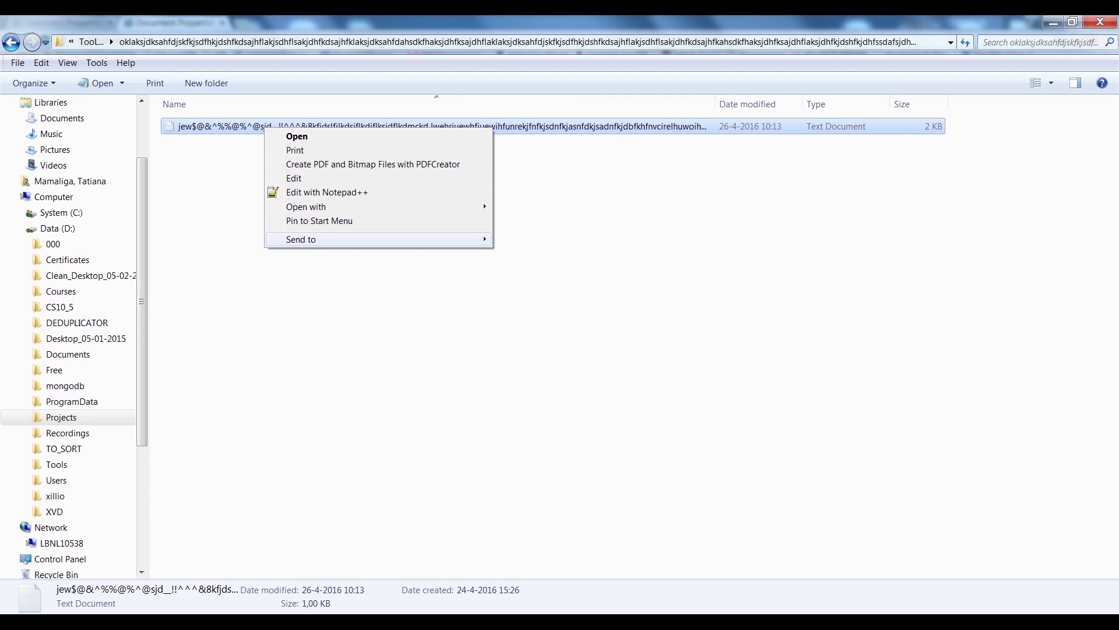
left_click(293, 178)
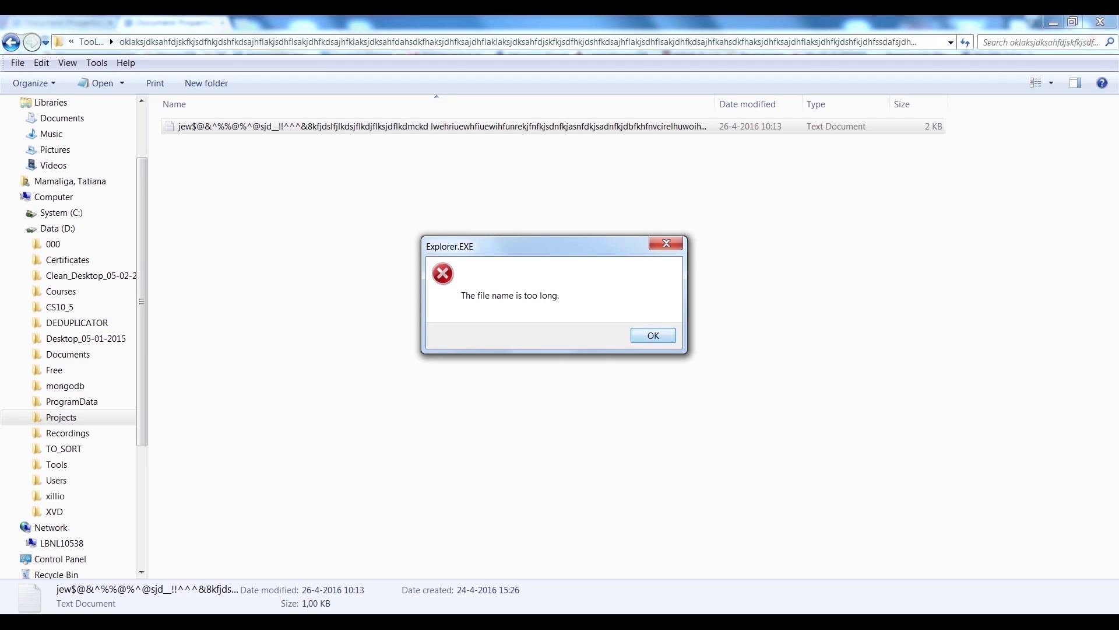
key("Return")
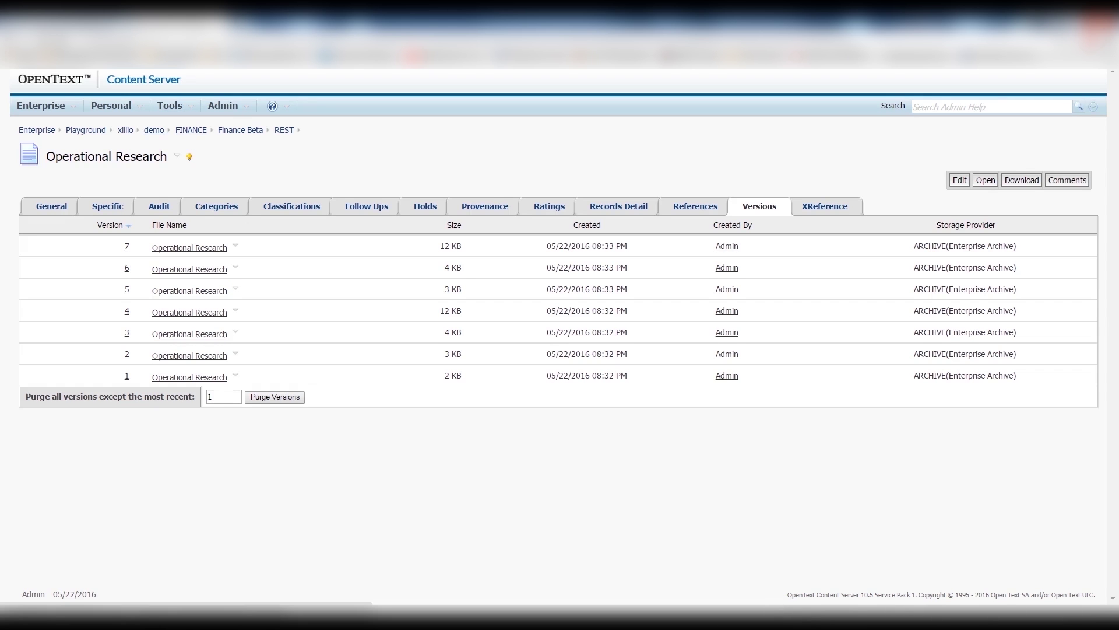
- Return to Content Server and open the second long-named subfolder of the migrated TooLong folder under demo's FileShare folder
left_click(154, 130)
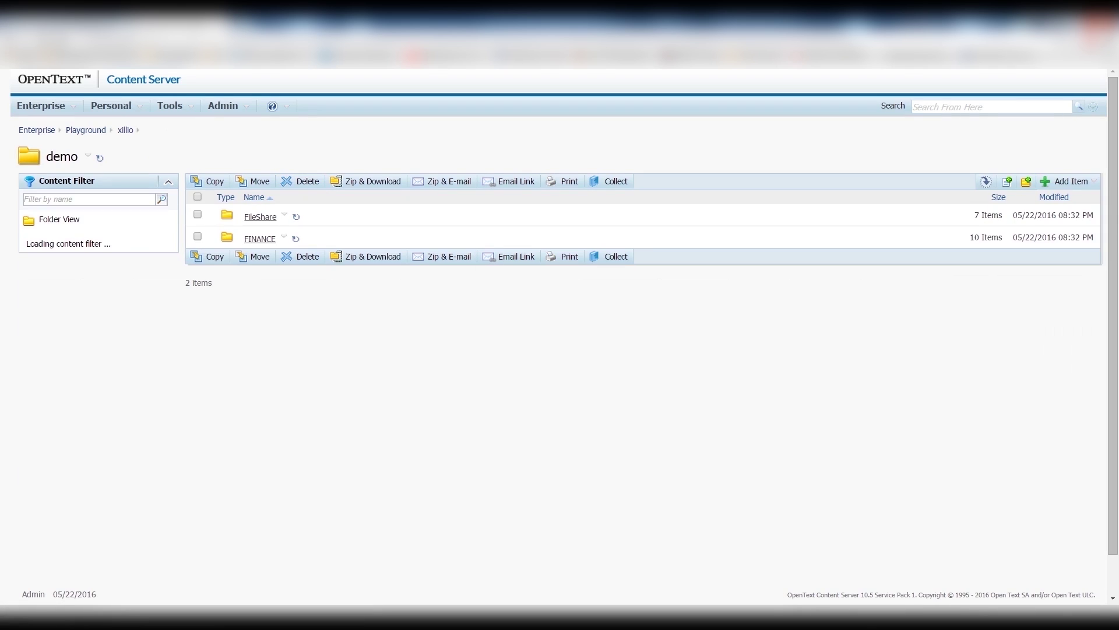
left_click(260, 217)
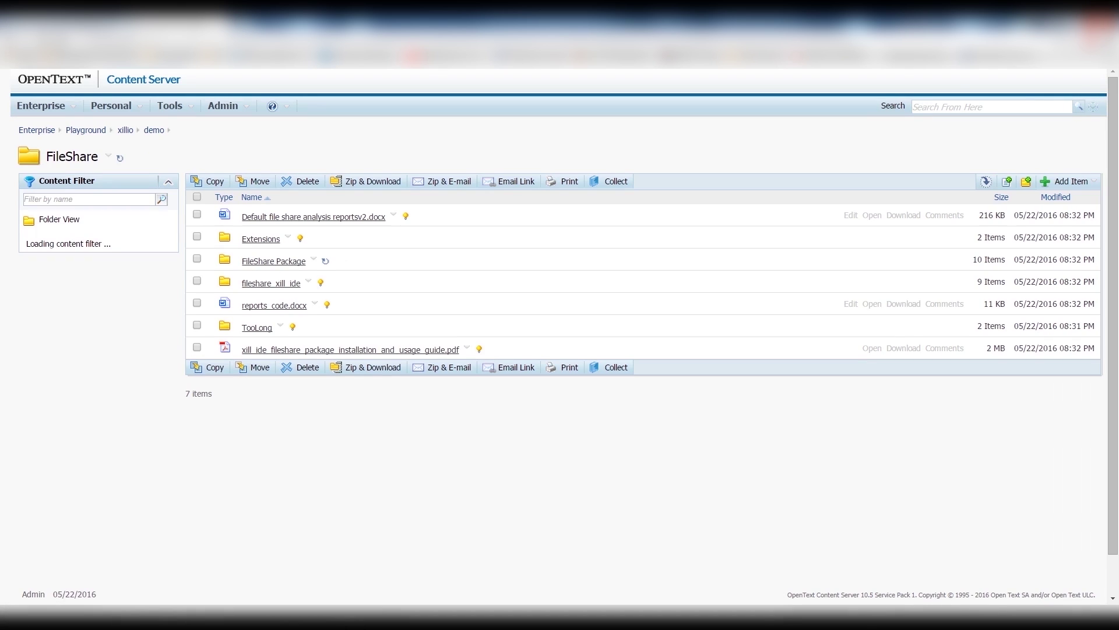
left_click(276, 261)
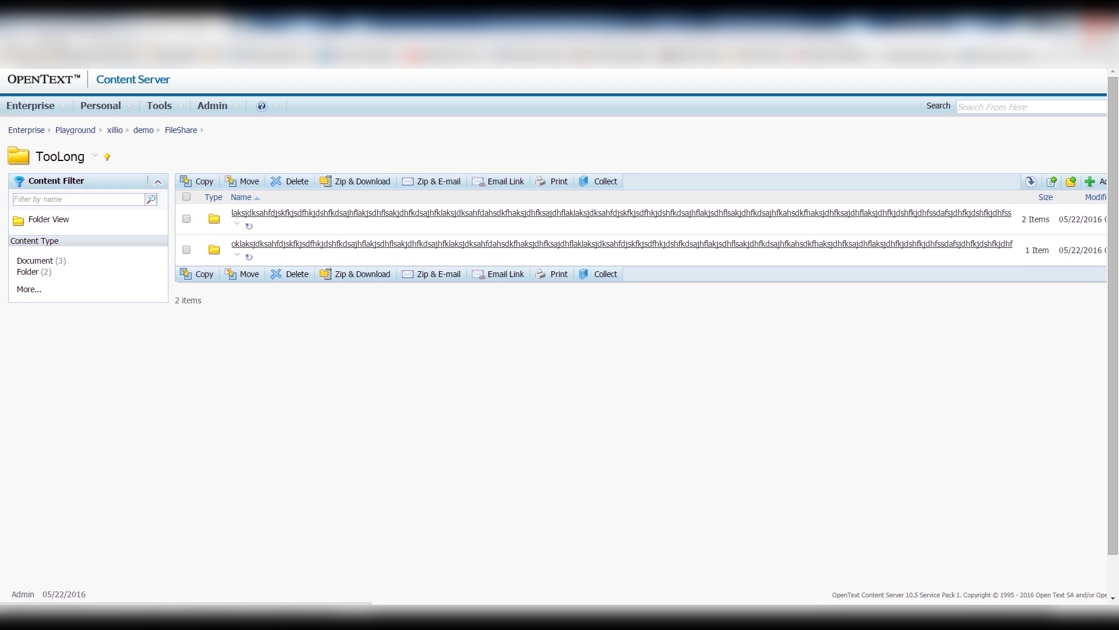
left_click(292, 244)
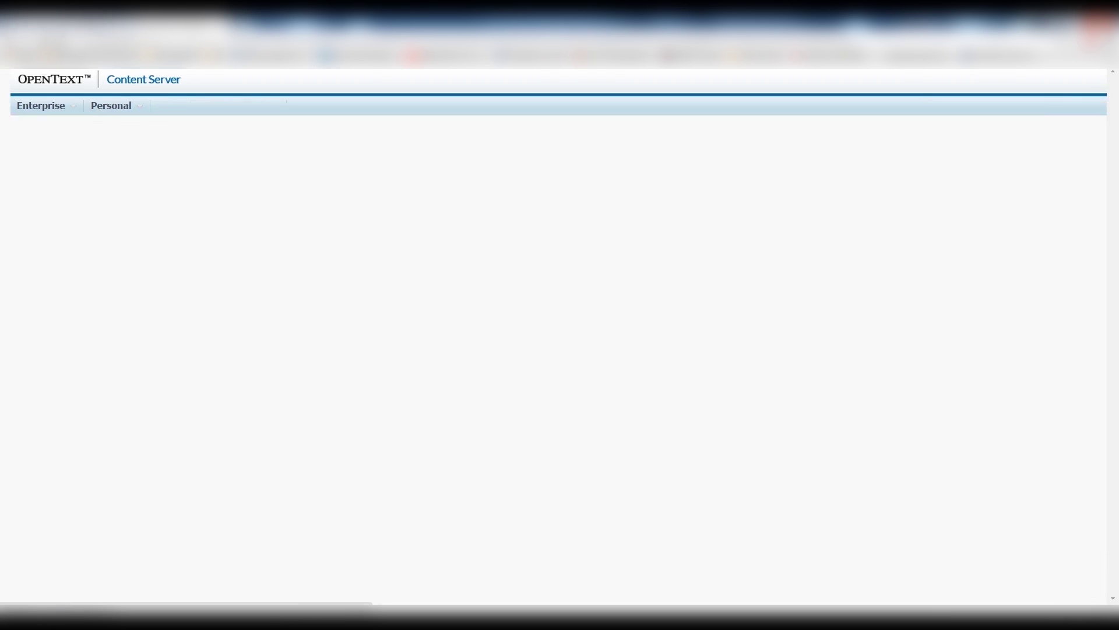